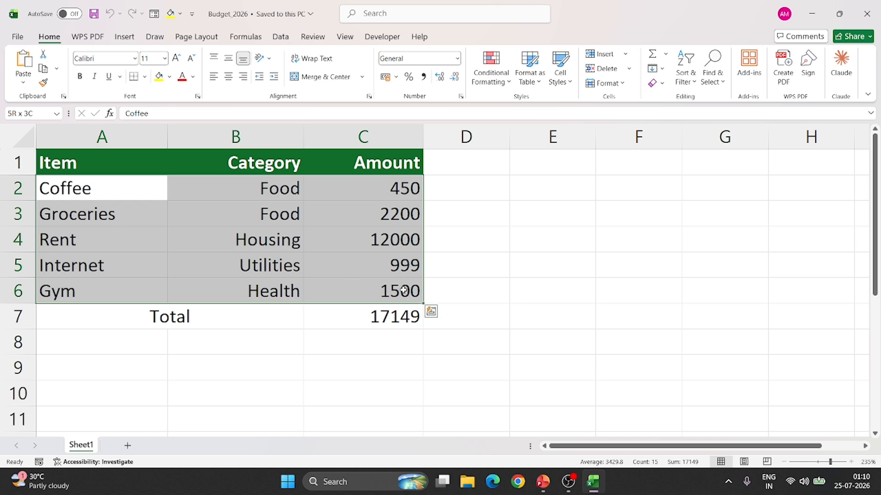
# Select the budget table's data rows as one block, from Coffee in A2 to the Gym amount in C6.
pyautogui.hotkey('alt', 'Tab')
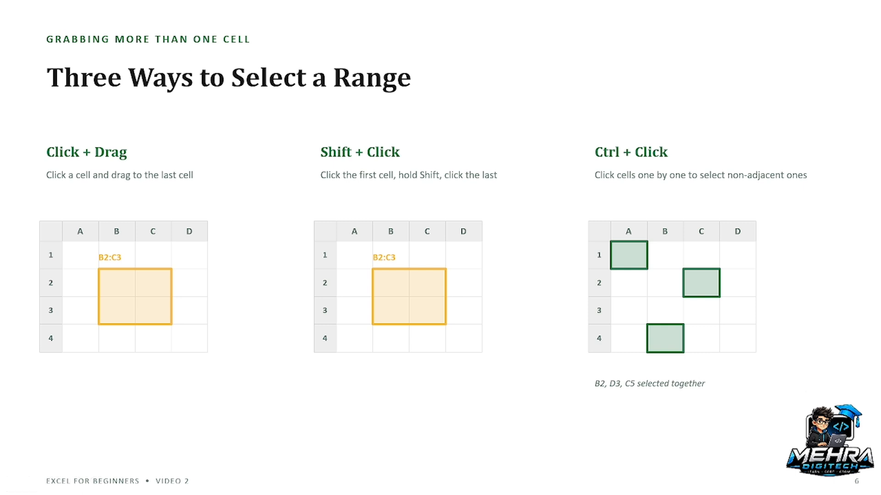
pyautogui.hotkey('alt', 'Tab')
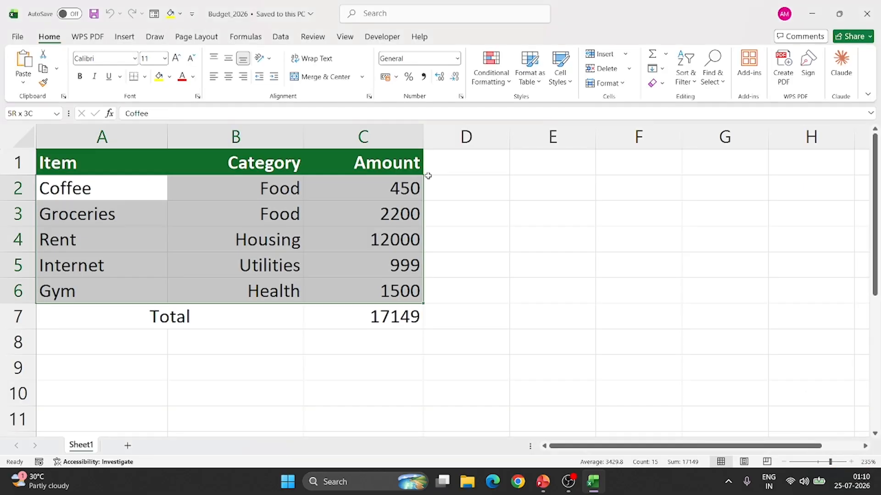
pyautogui.click(100, 194)
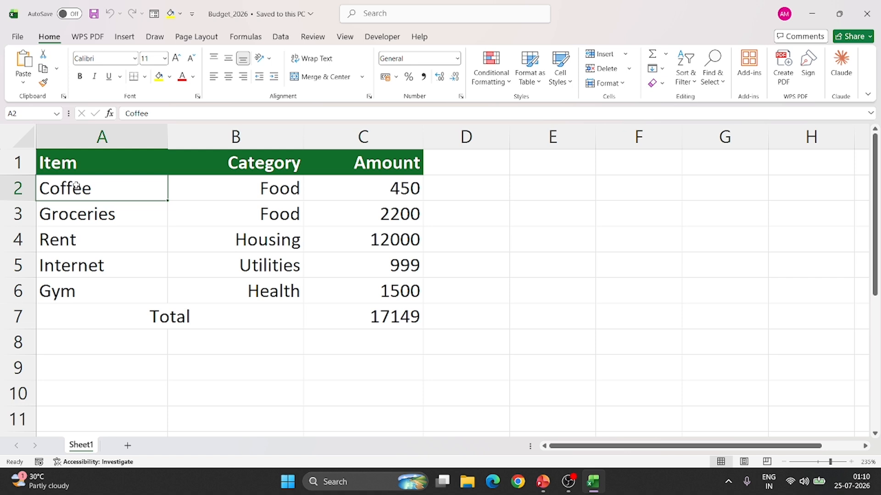
pyautogui.moveTo(77, 186); pyautogui.dragTo(362, 289)
pyautogui.click(97, 199)
pyautogui.keyDown('shift'); pyautogui.click(419, 289); pyautogui.keyUp('shift')
pyautogui.moveTo(112, 195); pyautogui.dragTo(381, 292)
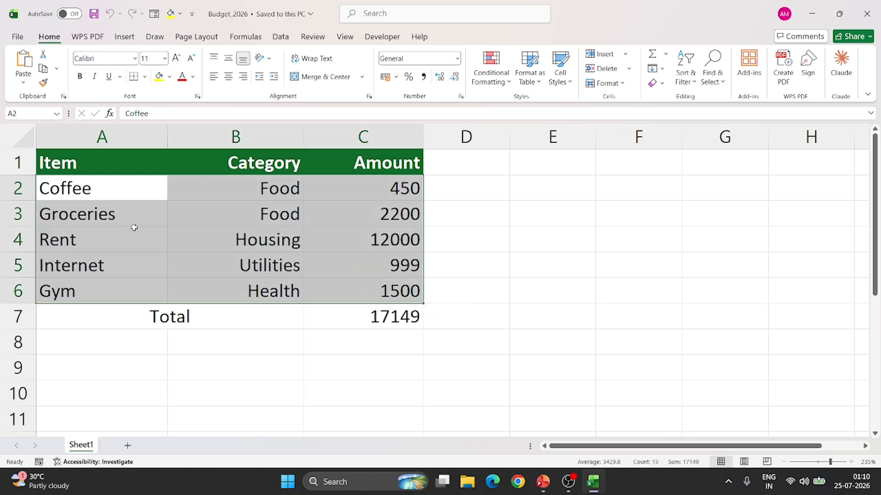
pyautogui.click(84, 192)
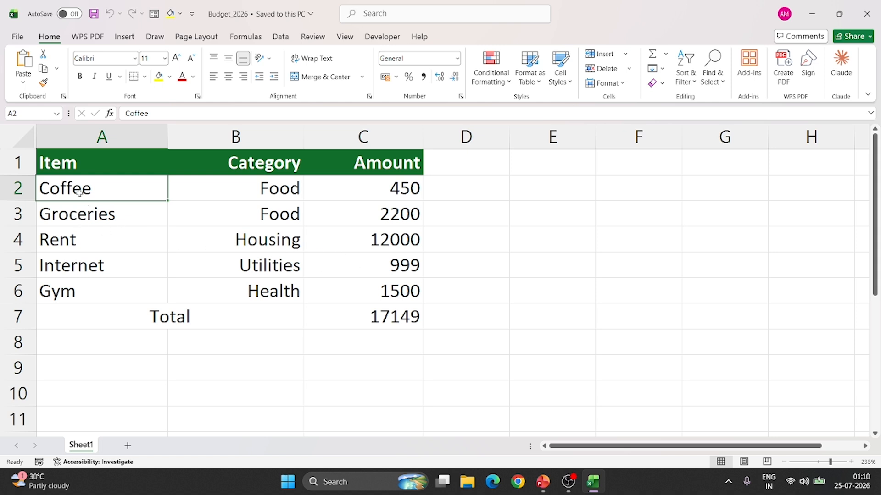
pyautogui.moveTo(80, 194); pyautogui.dragTo(362, 267)
# Select the non-adjacent cells A2, C2, A4, C4, A6 and C6 together.
pyautogui.click(392, 187)
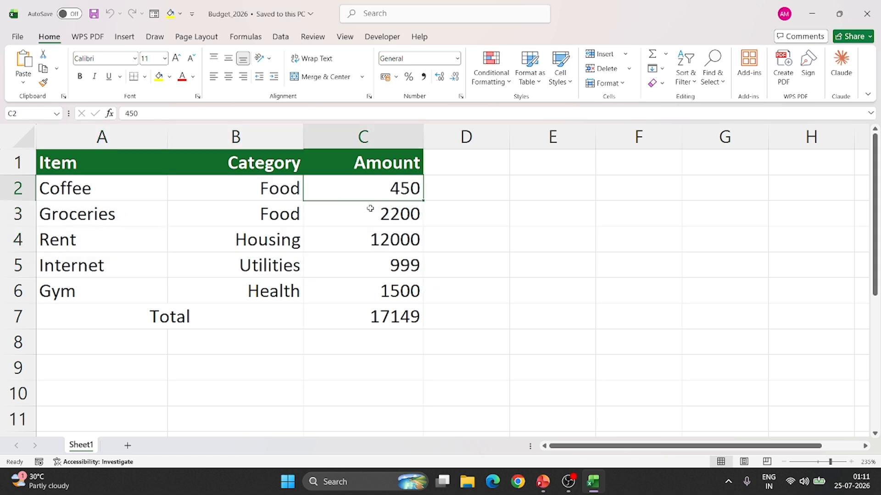
pyautogui.click(109, 244)
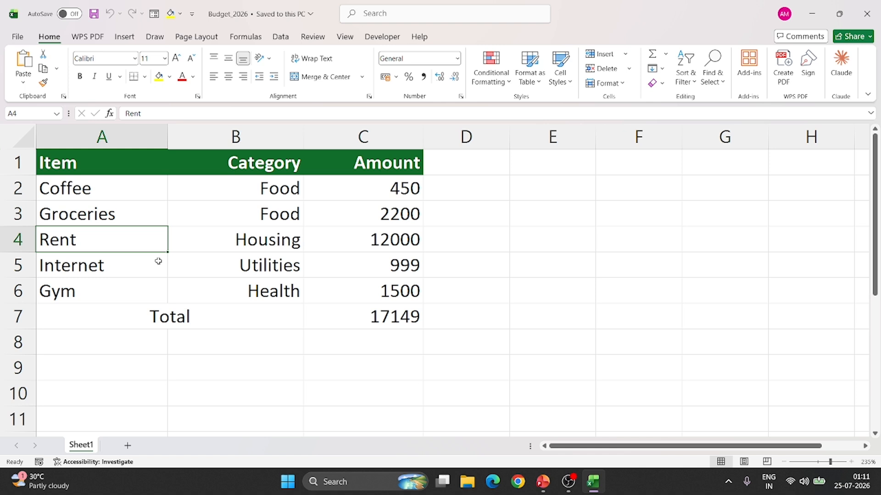
pyautogui.click(95, 192)
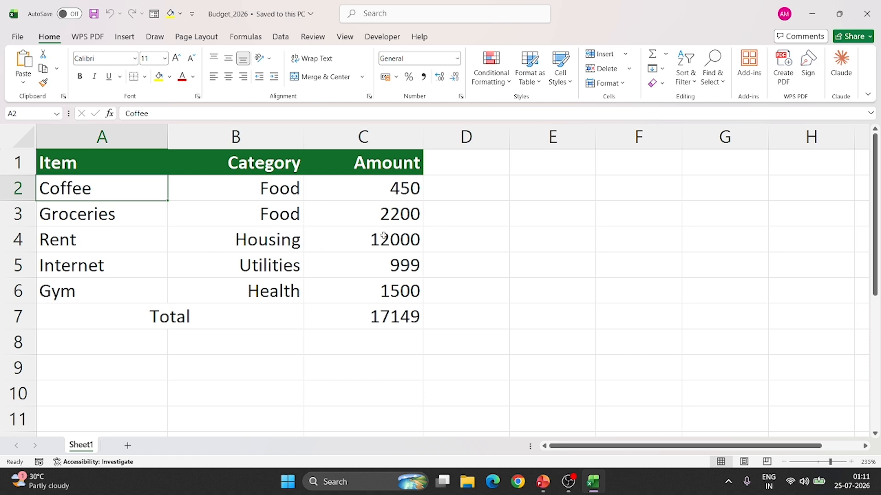
pyautogui.keyDown('ctrl'); pyautogui.click(374, 191); pyautogui.keyUp('ctrl')
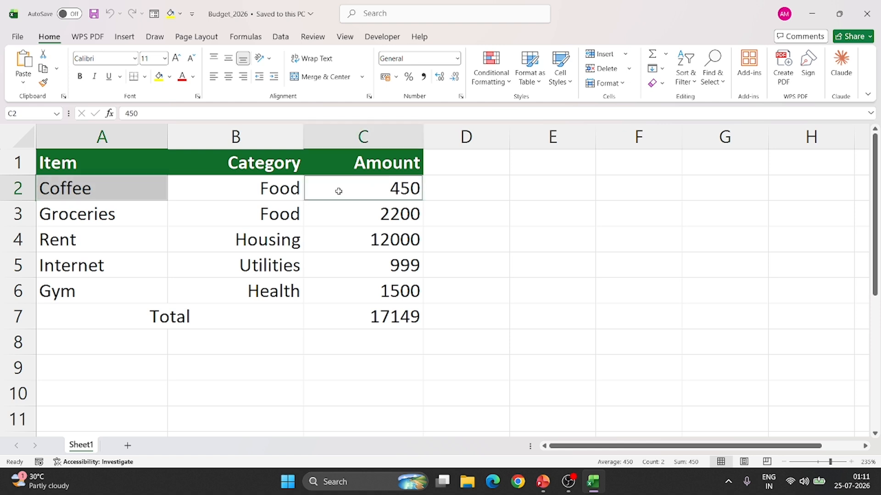
pyautogui.keyDown('ctrl'); pyautogui.click(85, 241); pyautogui.keyUp('ctrl')
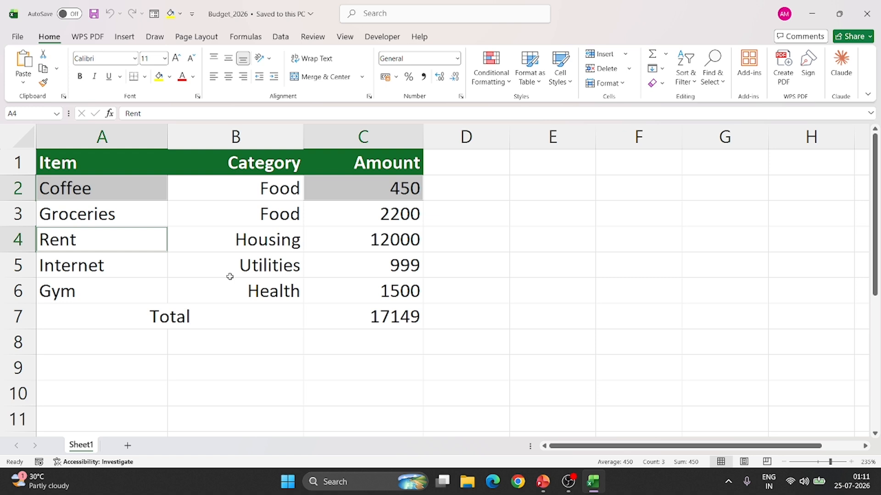
pyautogui.keyDown('ctrl'); pyautogui.click(382, 241); pyautogui.keyUp('ctrl')
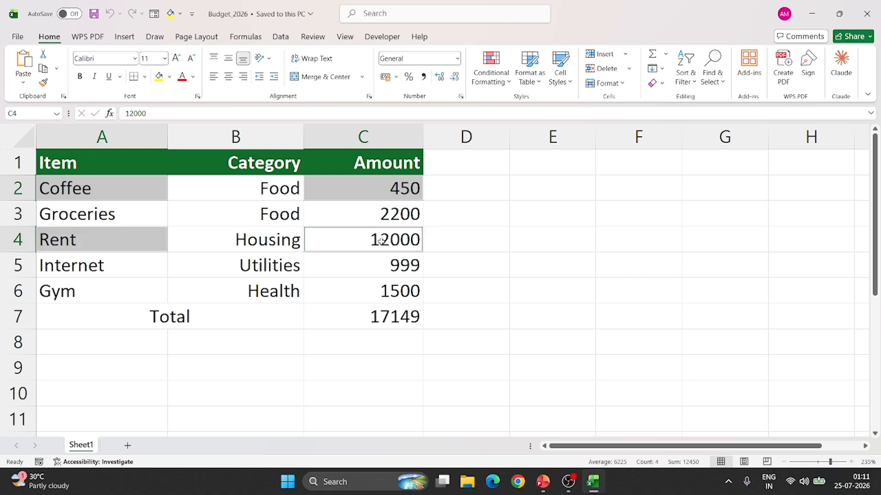
pyautogui.keyDown('ctrl'); pyautogui.click(69, 303); pyautogui.keyUp('ctrl')
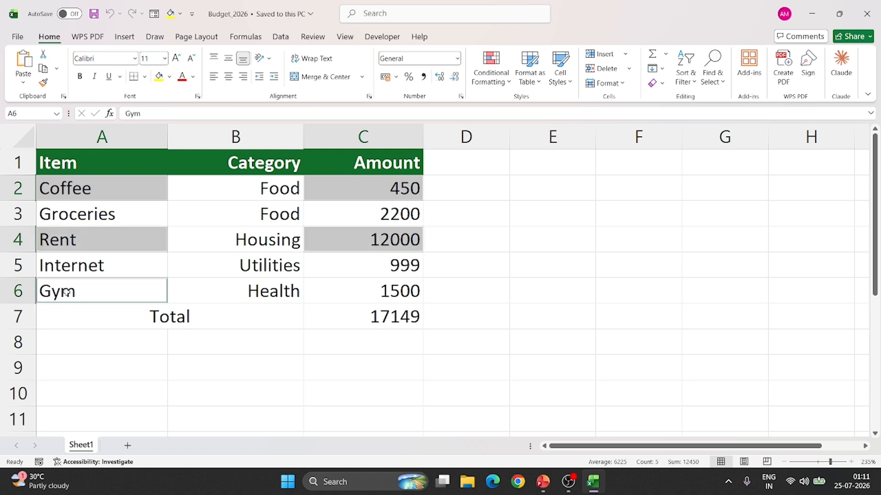
pyautogui.keyDown('ctrl'); pyautogui.click(388, 293); pyautogui.keyUp('ctrl')
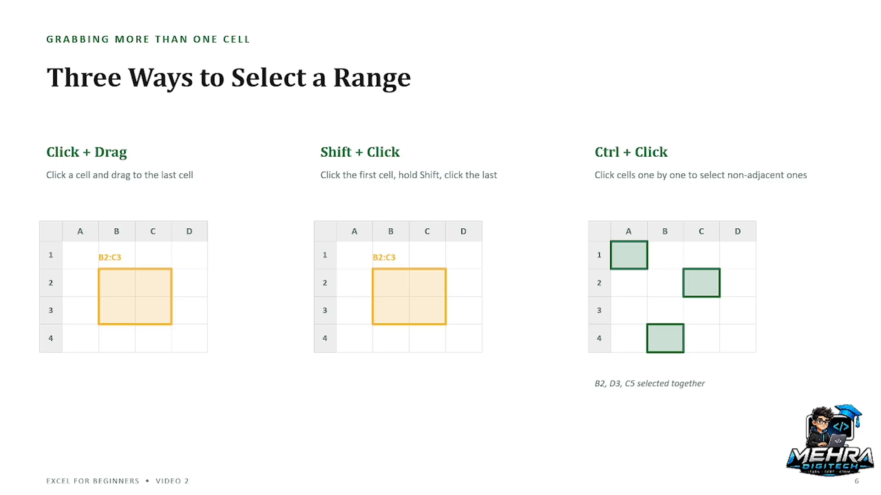
# Select the amounts in C2:C6, and check the cell references of E3, E6, H3, C10 and F7 one by one.
pyautogui.press('Right')
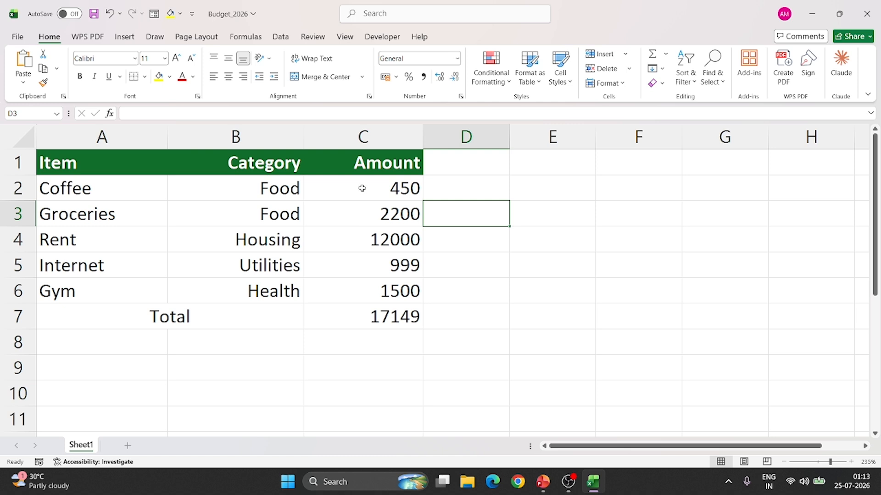
pyautogui.moveTo(361, 189); pyautogui.dragTo(372, 285)
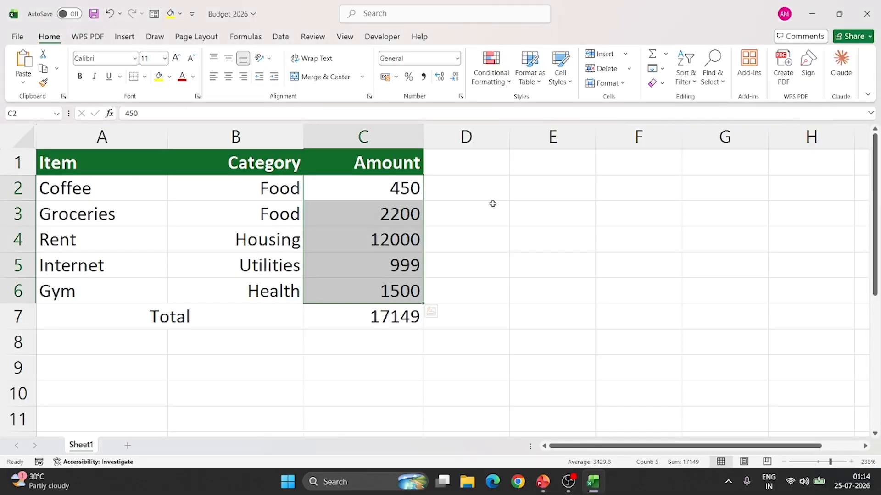
pyautogui.click(540, 204)
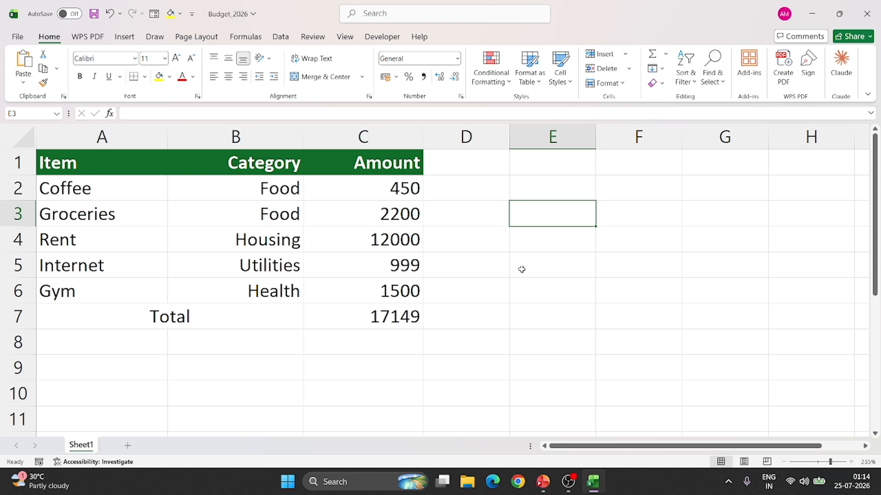
pyautogui.click(555, 296)
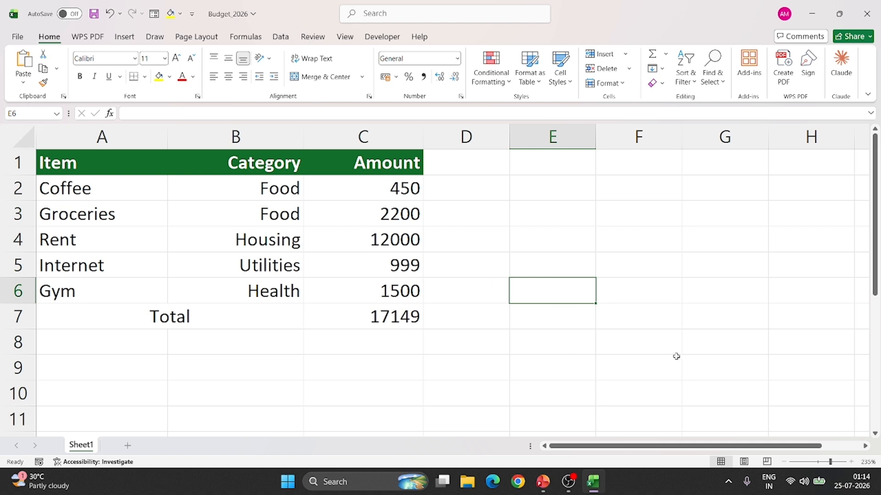
pyautogui.click(802, 211)
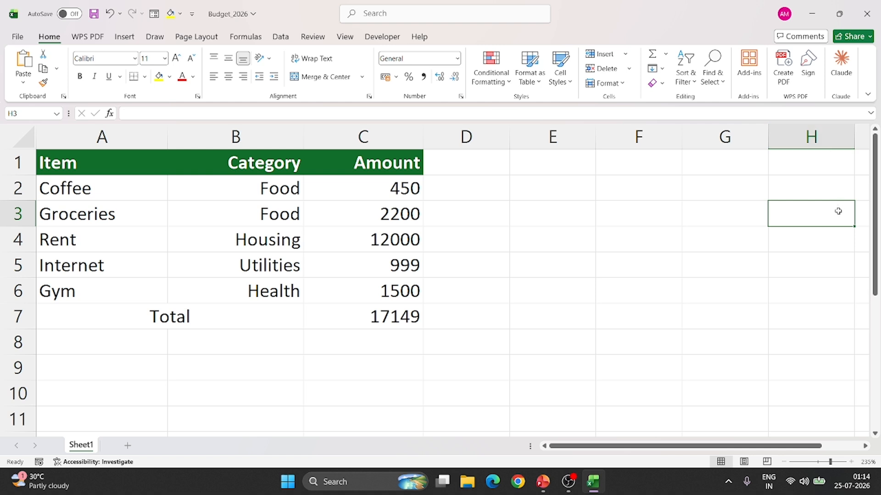
pyautogui.click(352, 394)
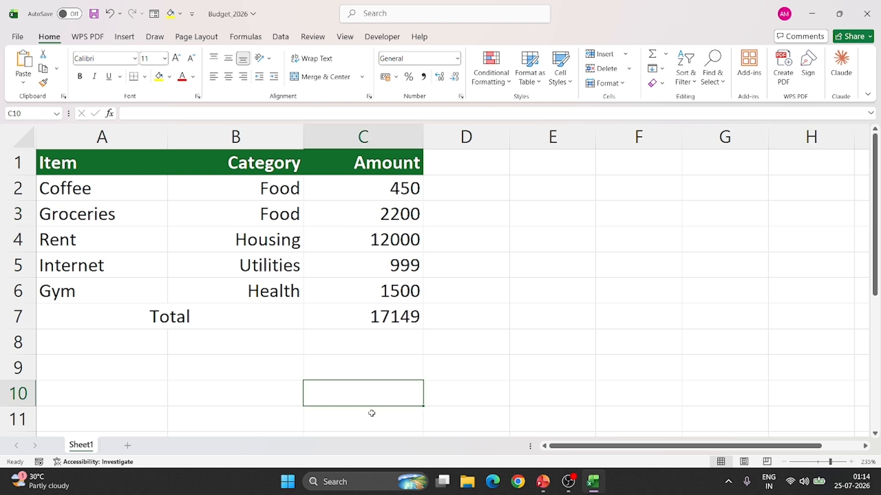
pyautogui.click(657, 307)
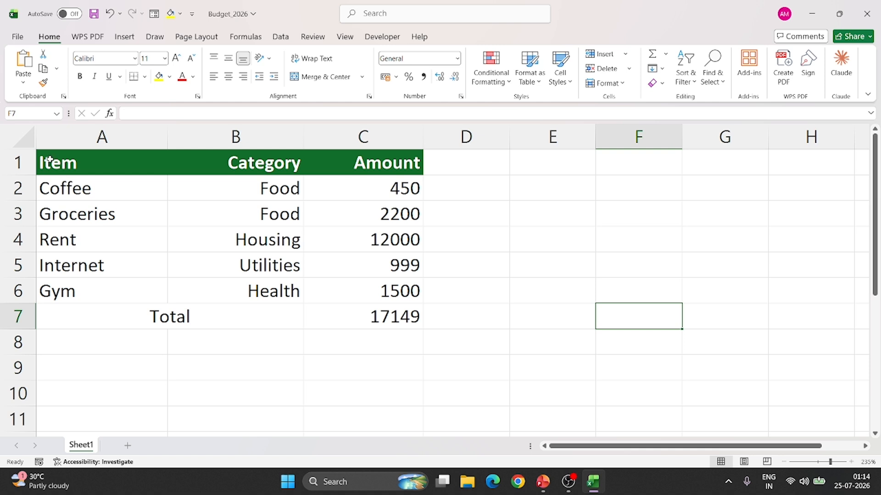
# Jump directly to cell C4 by entering its cell reference.
pyautogui.click(20, 113)
pyautogui.write('c4')
pyautogui.press('Return')
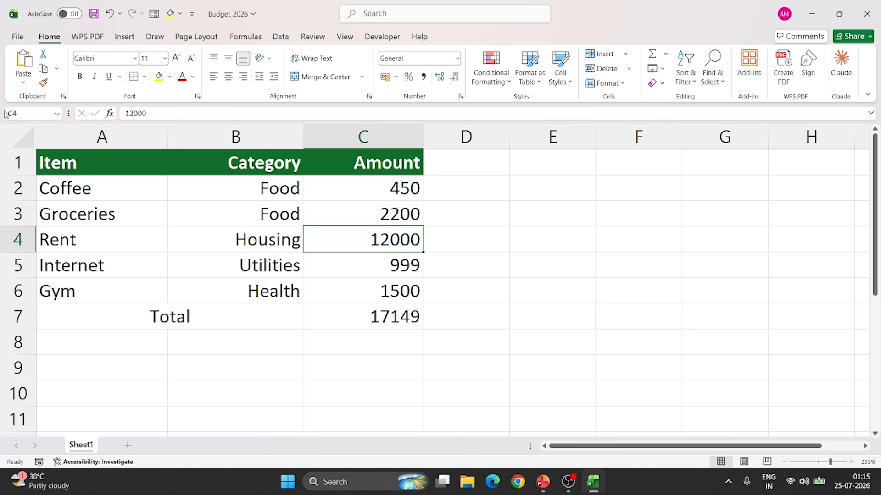
# Jump directly to the empty cell H5 by entering its cell reference.
pyautogui.click(397, 134)
pyautogui.click(5, 113)
pyautogui.write('F1')
pyautogui.write('1%')
pyautogui.press('BackSpace')
pyautogui.write('5')
pyautogui.press('Return')
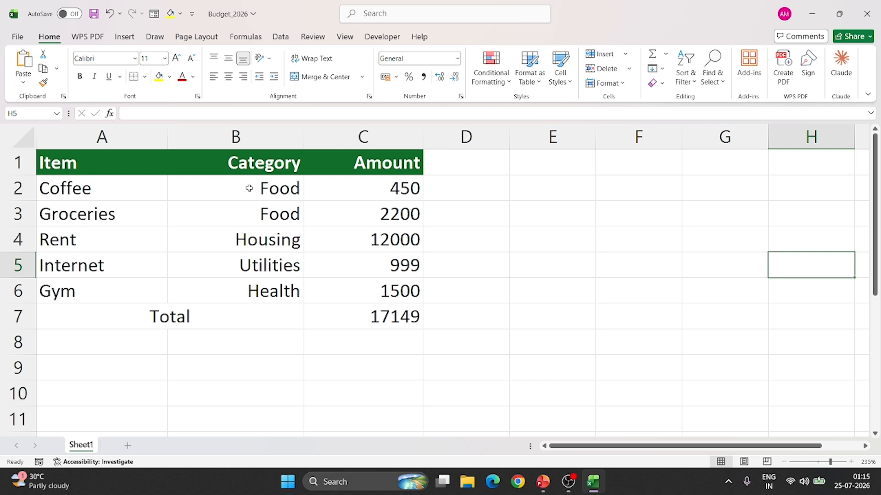
# Name the category entries in B2:B6 as the range Category.
pyautogui.moveTo(248, 188); pyautogui.dragTo(262, 289)
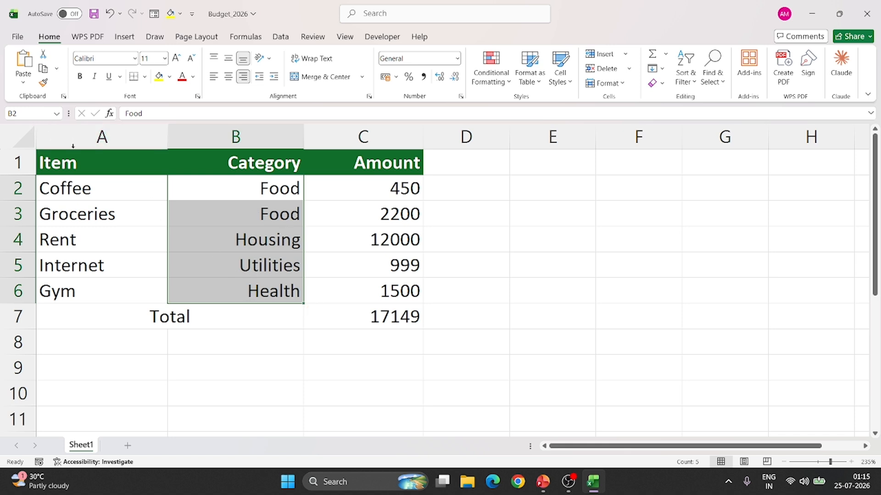
pyautogui.click(21, 113)
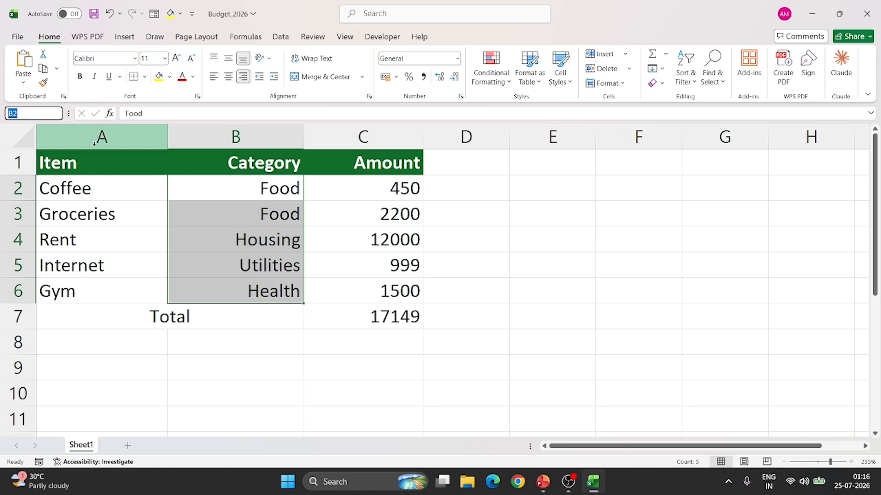
pyautogui.press('BackSpace')
pyautogui.write('Category')
pyautogui.press('Return')
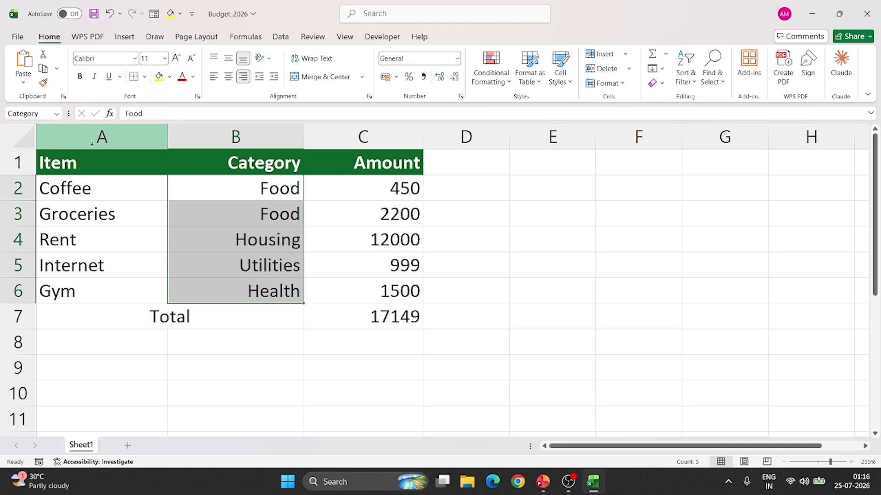
# Enter the formula =category in cell F2 to list the contents of the named range.
pyautogui.click(569, 169)
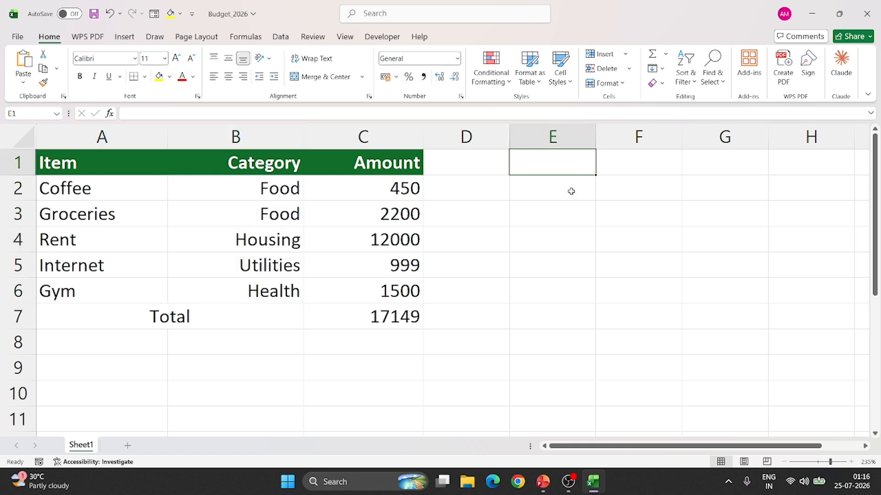
pyautogui.click(620, 196)
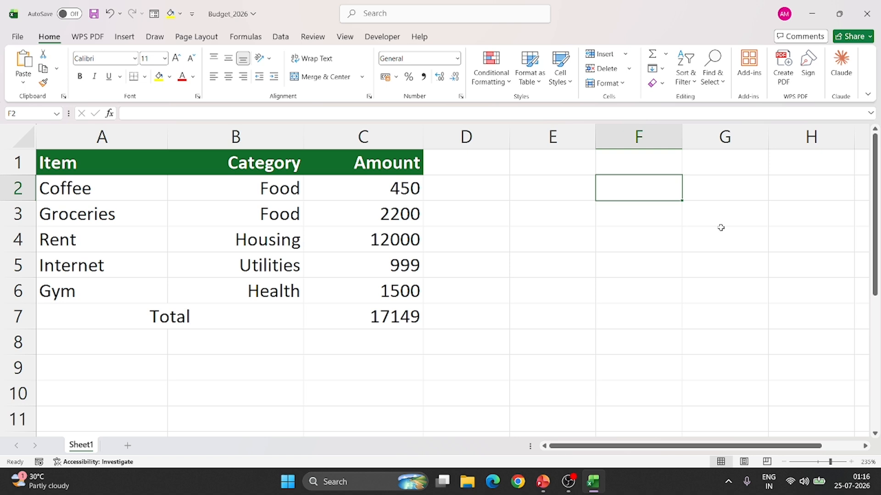
pyautogui.write('=categ')
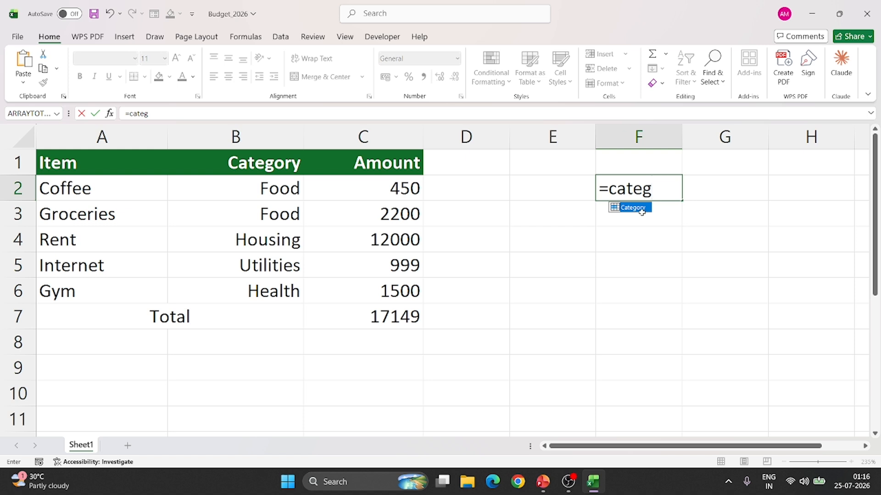
pyautogui.write('ory')
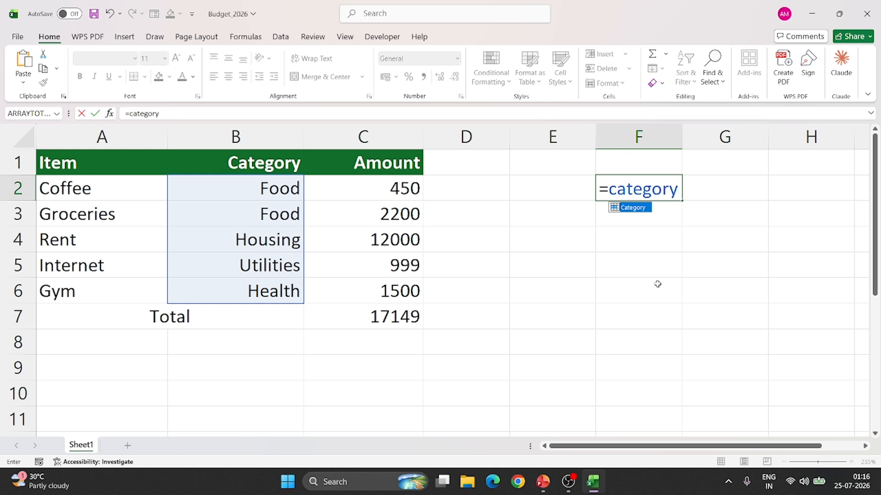
pyautogui.press('Return')
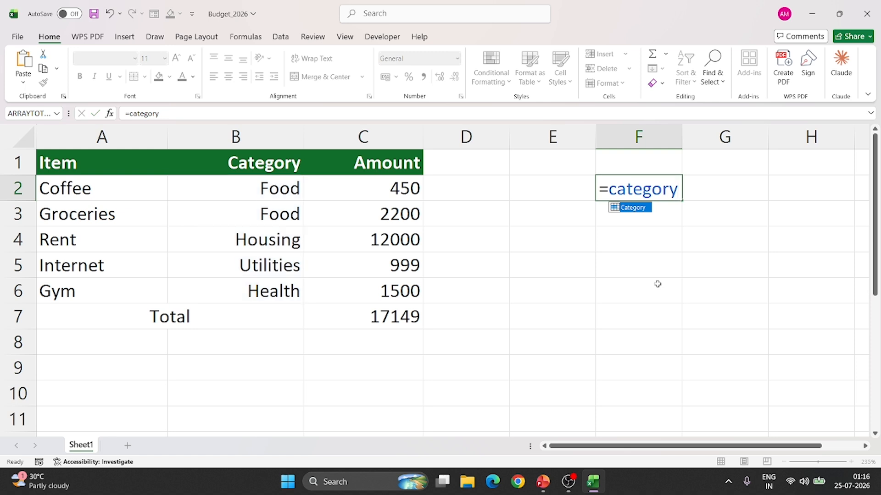
# Compare the formula's output in F2:F6 with the named source range in B2:B6.
pyautogui.moveTo(270, 188); pyautogui.dragTo(260, 287)
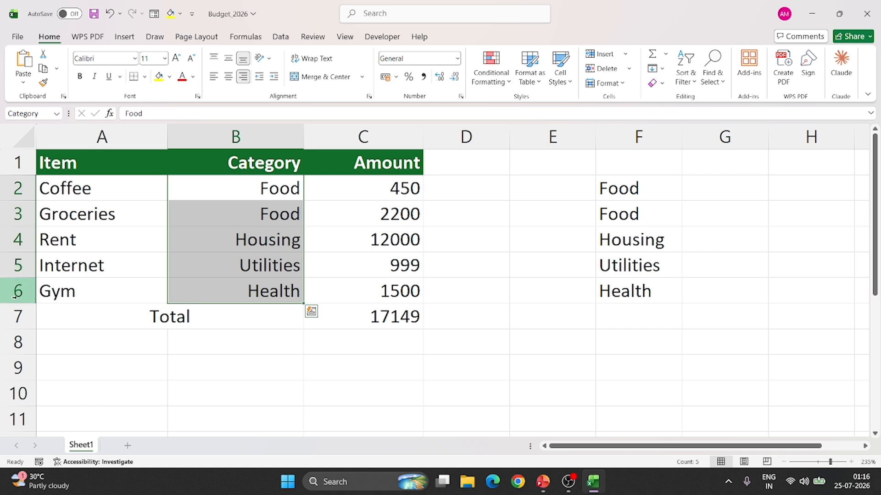
pyautogui.moveTo(608, 188); pyautogui.dragTo(615, 290)
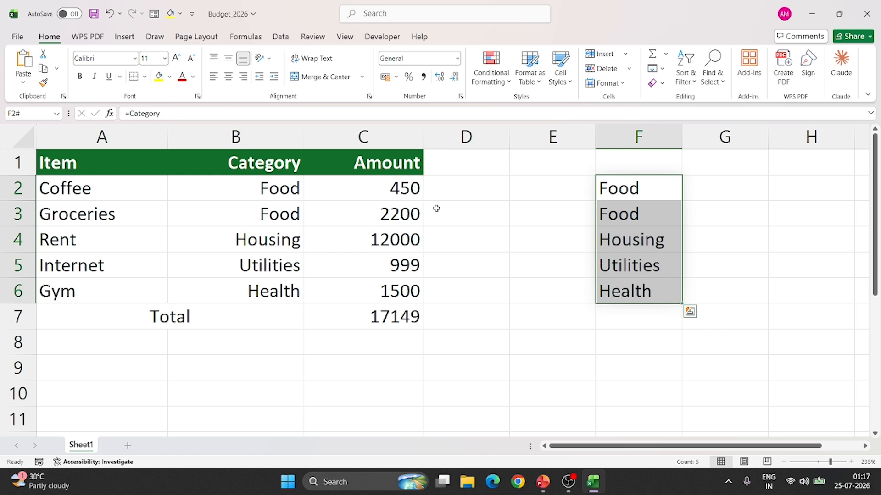
pyautogui.click(626, 188)
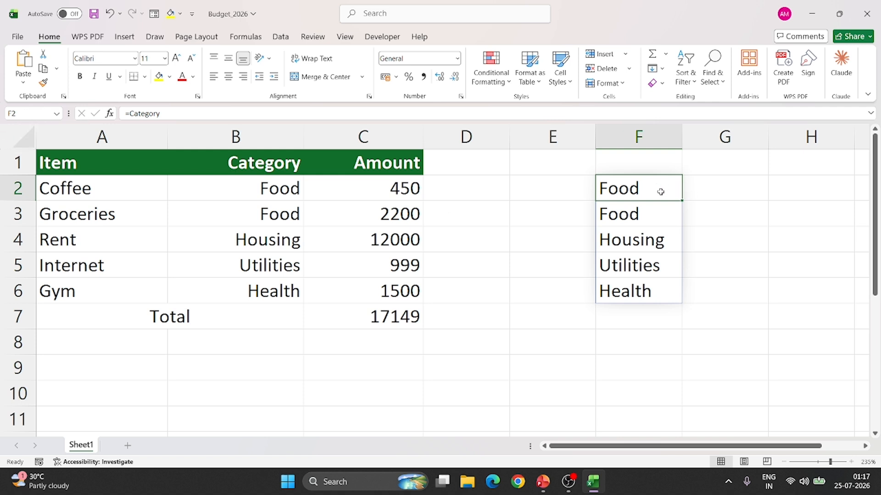
pyautogui.moveTo(660, 190); pyautogui.dragTo(649, 295)
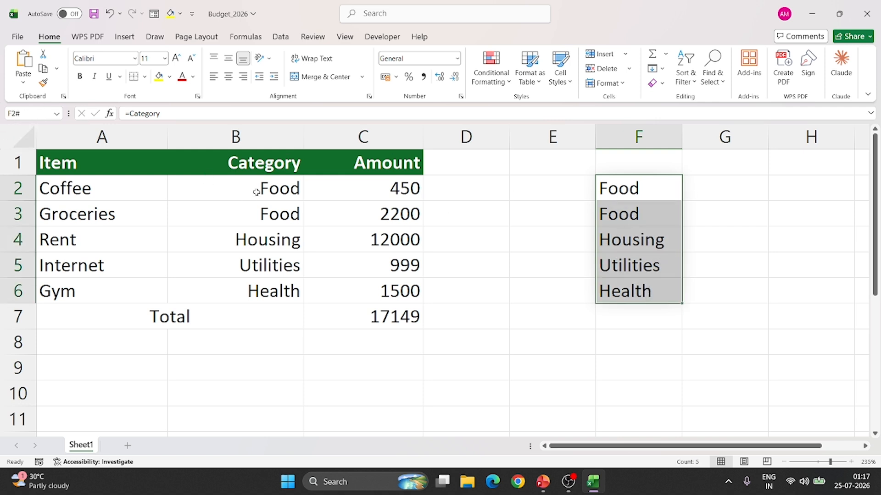
pyautogui.moveTo(256, 192); pyautogui.dragTo(258, 288)
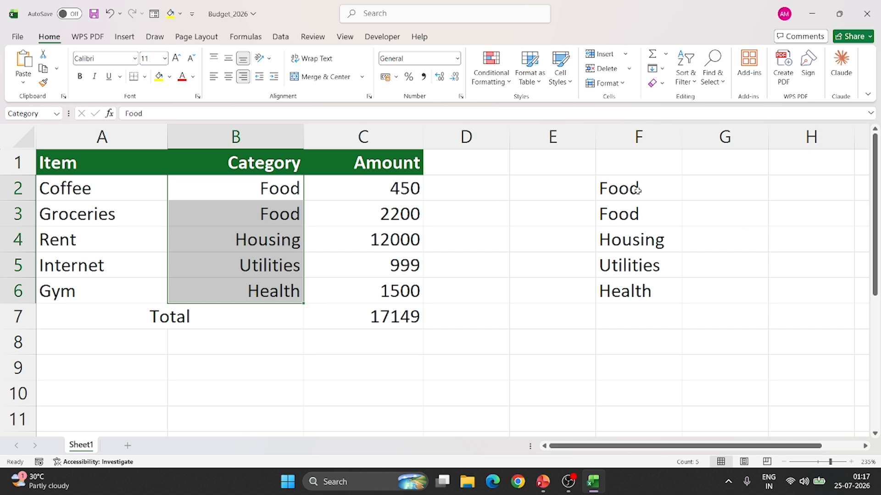
# Review the list output in F2:F6, return to cell E2, and switch to the presentation to advance to the keyboard navigation slide.
pyautogui.moveTo(639, 187); pyautogui.dragTo(623, 291)
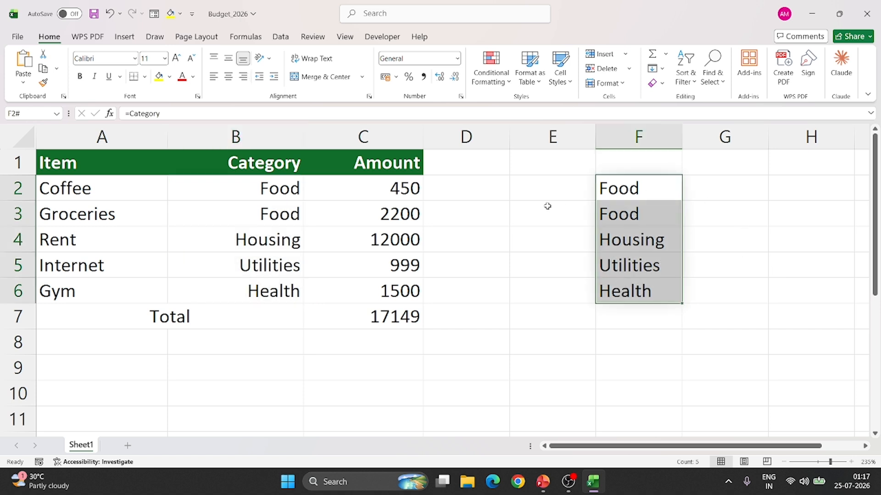
pyautogui.click(527, 192)
pyautogui.hotkey('alt', 'Tab')
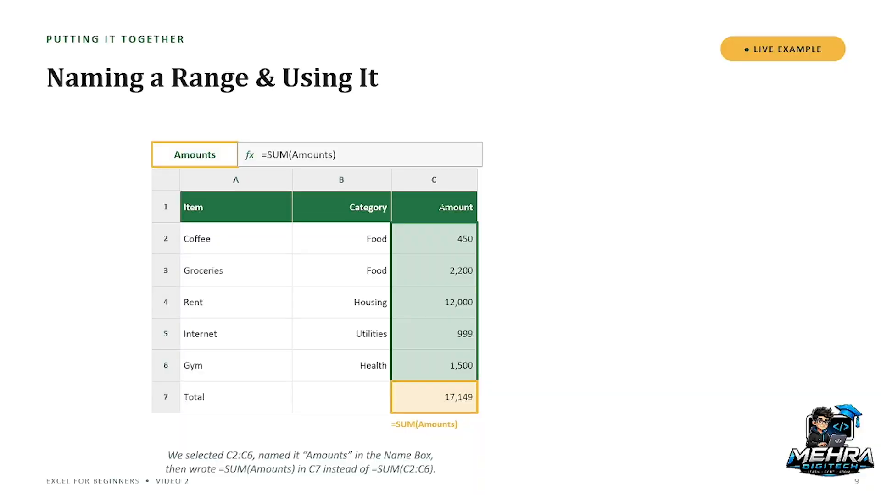
pyautogui.press('Right')
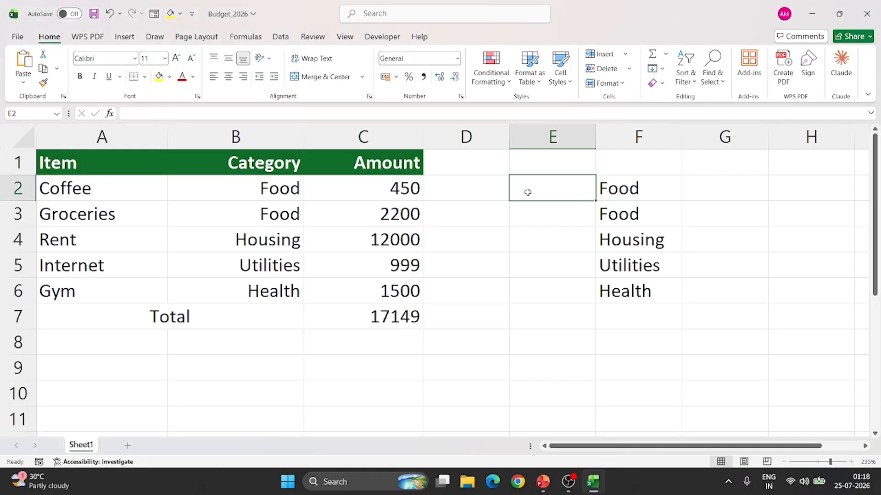
# Move cell by cell from E2 to D3 and jump straight to the first cell, A1.
pyautogui.press('Left')
pyautogui.press('Up')
pyautogui.press('Down')
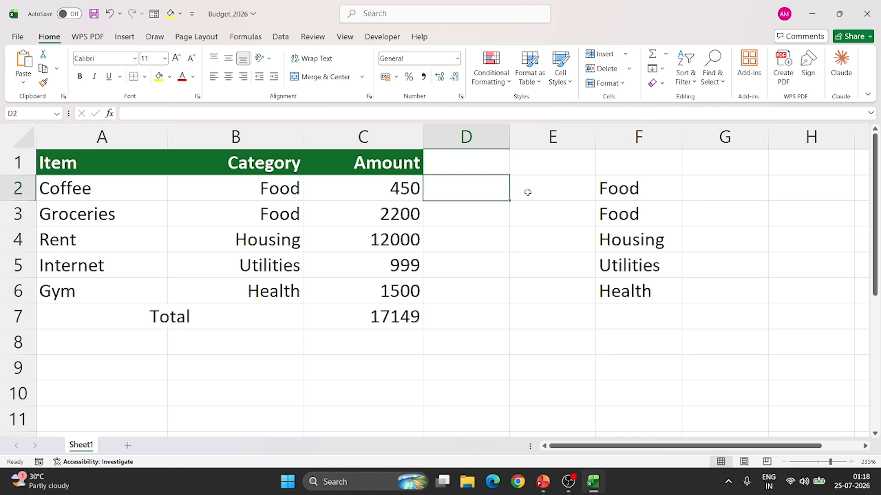
pyautogui.press('Down')
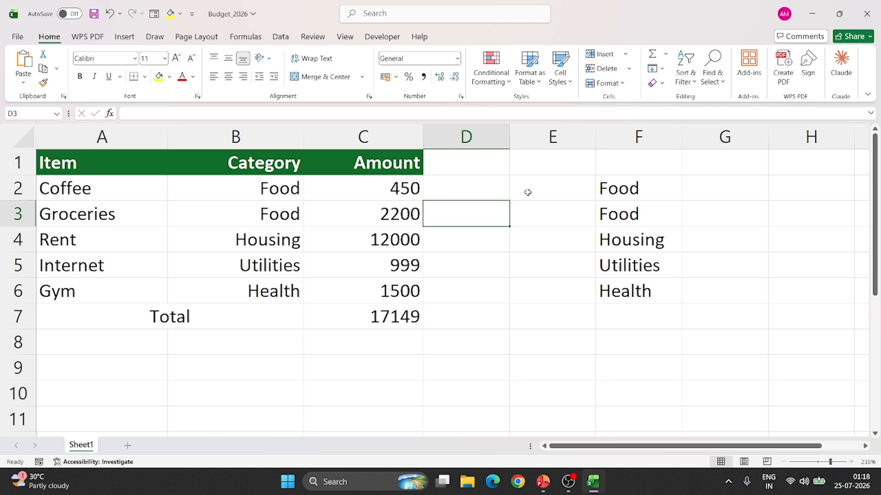
pyautogui.hotkey('ctrl', 'Home')
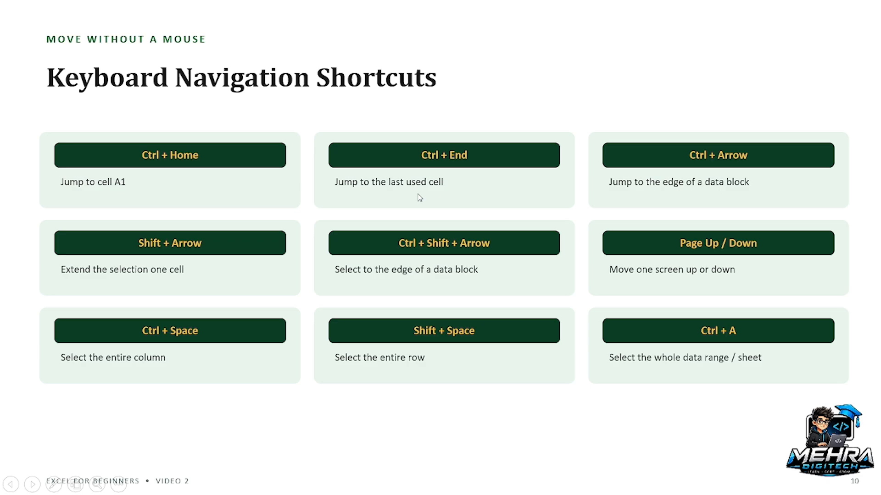
# Switch back to the workbook, jump to the last used cell, and compare F6 with F7.
pyautogui.hotkey('alt', 'Tab')
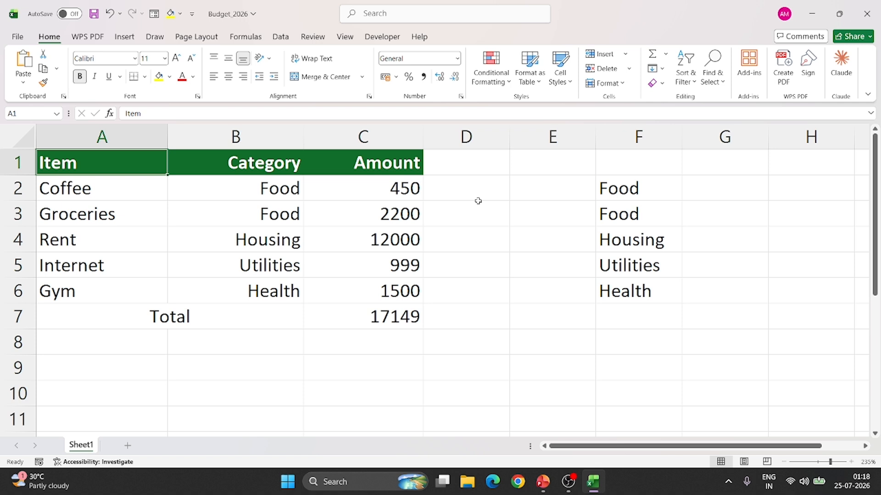
pyautogui.hotkey('ctrl', 'End')
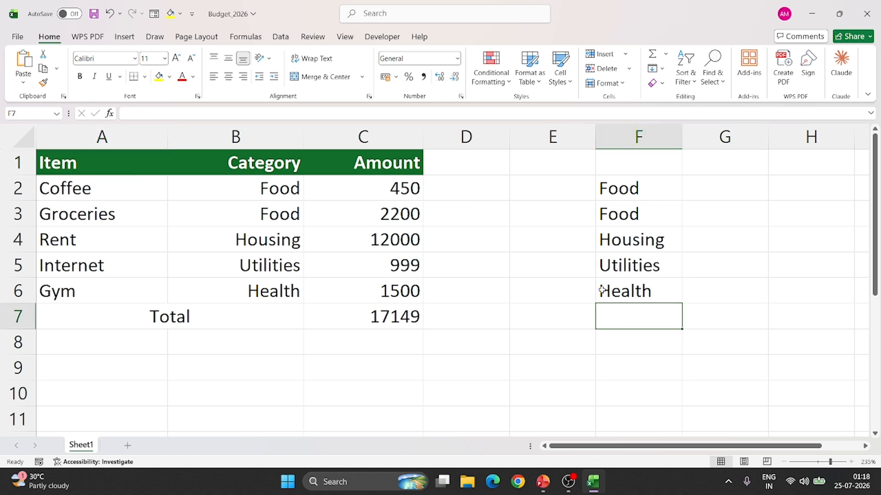
pyautogui.click(632, 295)
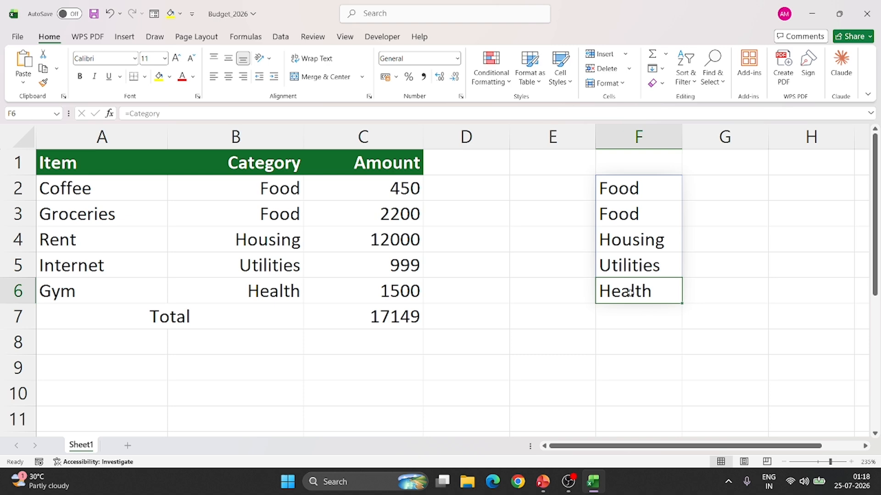
pyautogui.click(642, 317)
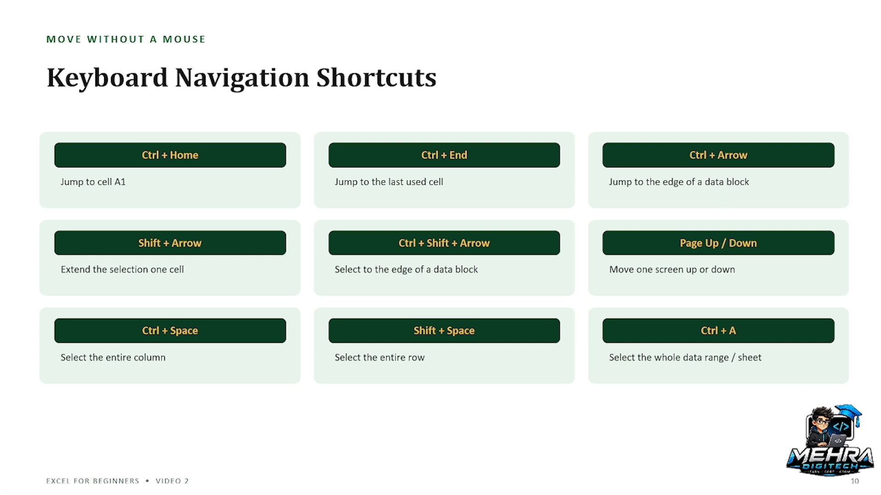
# Switch from the slides to the workbook, move along row 7 to the Total label, and jump back to A1.
pyautogui.hotkey('alt', 'Tab')
pyautogui.press('Left')
pyautogui.press('Left')
pyautogui.press('Left')
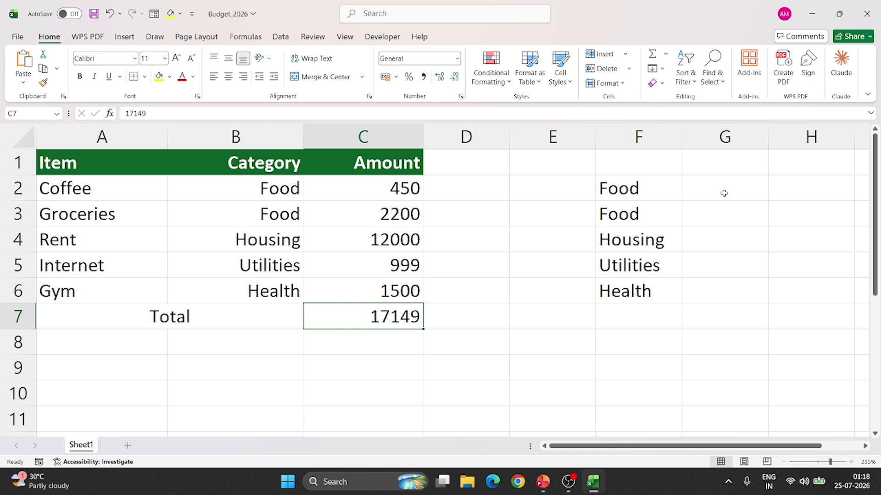
pyautogui.press('Left')
pyautogui.hotkey('ctrl', 'Home')
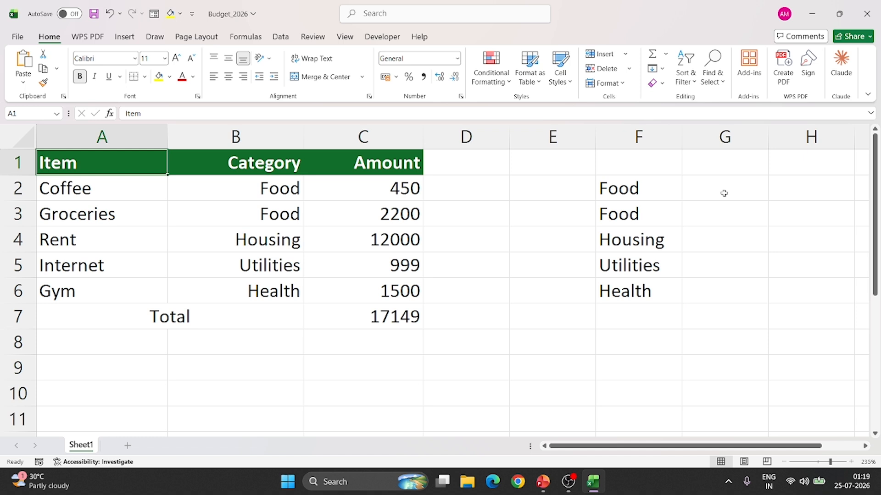
# Move to the Amount header in C1 and jump to the bottom edge of that column's data, C7.
pyautogui.press('Right')
pyautogui.press('Right')
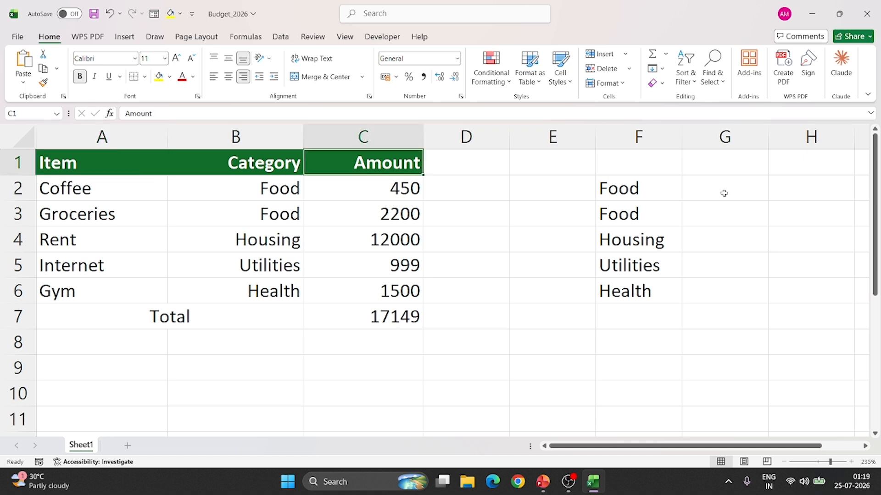
pyautogui.hotkey('ctrl', 'Down')
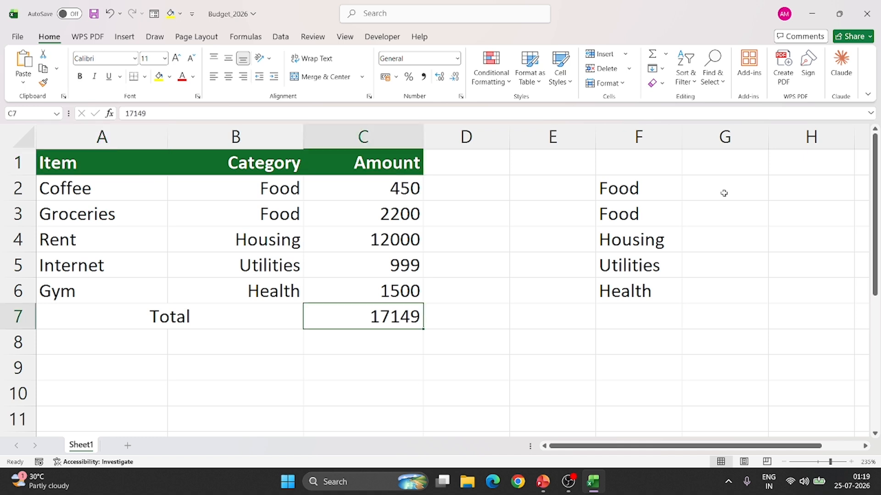
# Return to A1 and extend the selection cell by cell over the whole budget table, A1:C7.
pyautogui.press('Left')
pyautogui.hotkey('ctrl', 'Home')
pyautogui.hotkey('shift', 'Right')
pyautogui.hotkey('shift', 'Right')
pyautogui.hotkey('shift', 'Down')
pyautogui.hotkey('shift', 'Down')
pyautogui.hotkey('shift', 'Down')
pyautogui.hotkey('shift', 'Down')
pyautogui.hotkey('shift', 'Down')
pyautogui.hotkey('shift', 'Down')
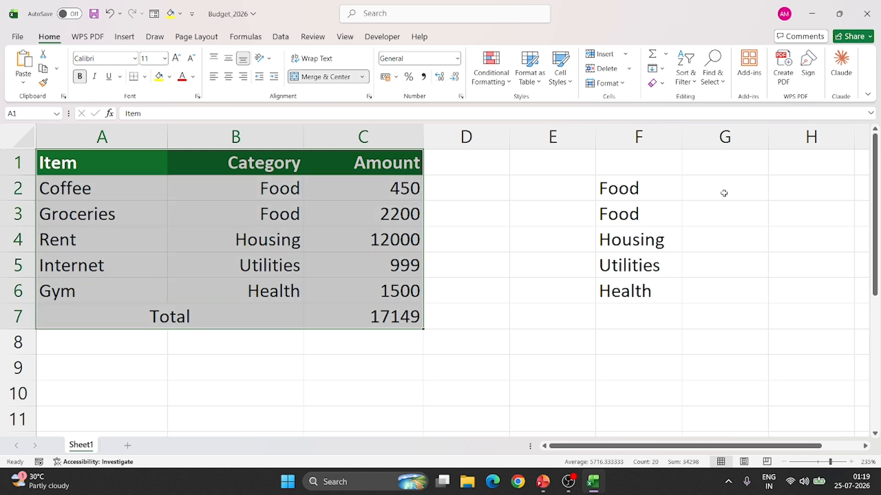
# Clear the table selection by returning to A1, and jump from the Amount header to C7 at its data block's edge.
pyautogui.hotkey('ctrl', 'Home')
pyautogui.press('Right')
pyautogui.press('Right')
pyautogui.hotkey('ctrl', 'Down')
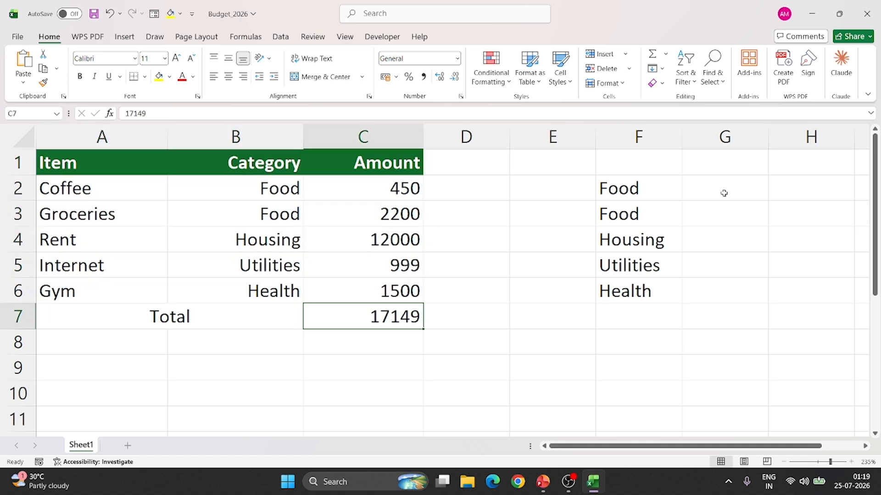
# Go to the Internet entry in A5 and select across to the edge of the data, A5:C5.
pyautogui.press('Left')
pyautogui.press('Up')
pyautogui.press('Up')
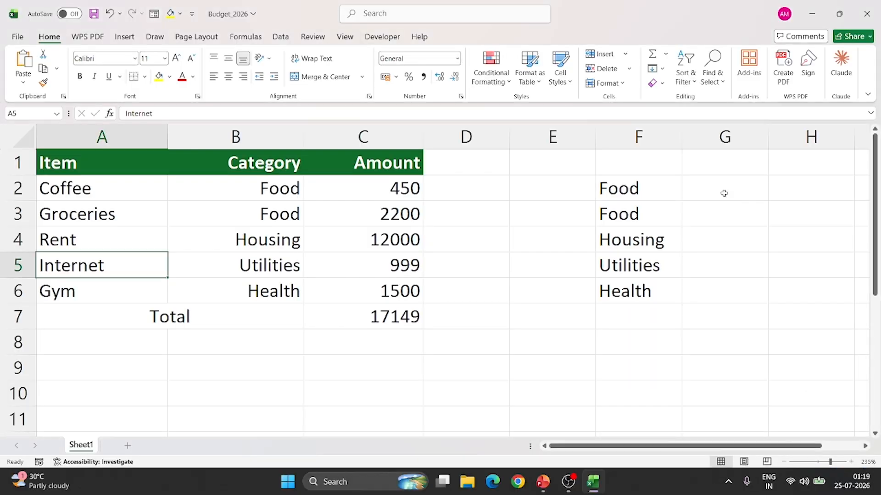
pyautogui.hotkey('ctrl', 'shift', 'Right')
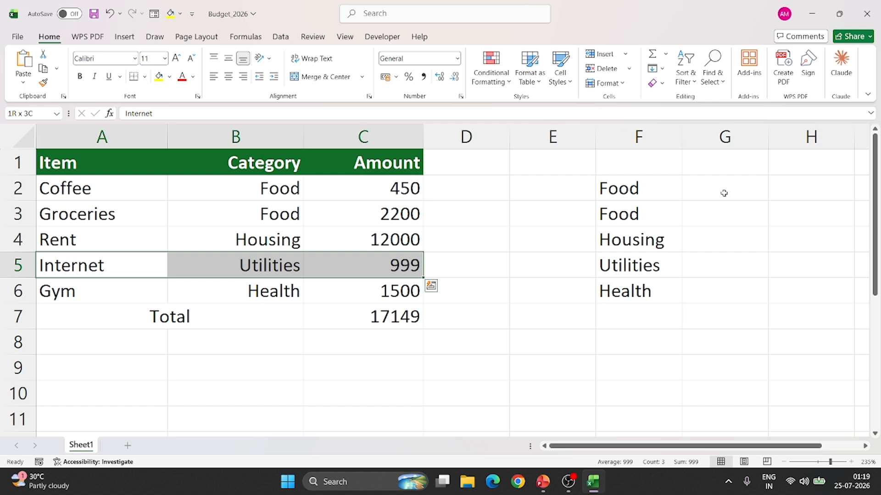
# Extend the A5:C5 selection upward and downward one row at a time, and bring it back to the Internet row alone.
pyautogui.hotkey('shift', 'Up')
pyautogui.hotkey('shift', 'Up')
pyautogui.hotkey('shift', 'Down')
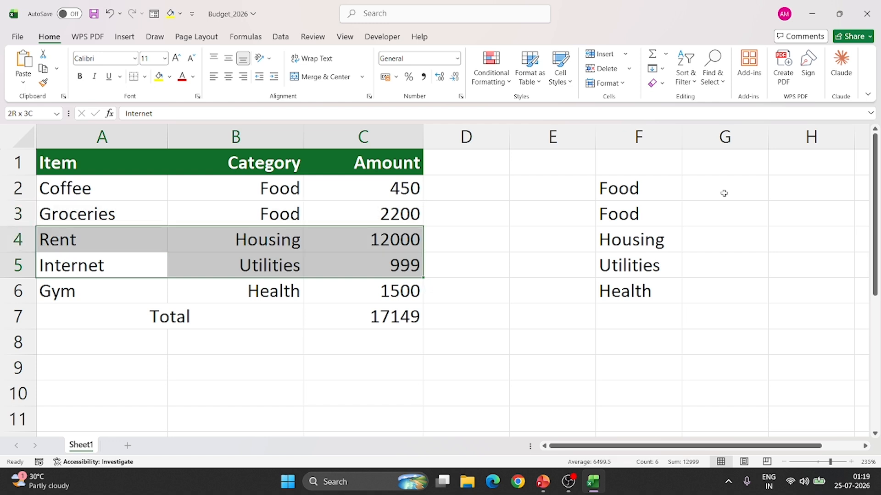
pyautogui.hotkey('shift', 'Down')
pyautogui.hotkey('shift', 'Down')
pyautogui.hotkey('shift', 'Down')
pyautogui.hotkey('shift', 'Up')
pyautogui.hotkey('shift', 'Up')
pyautogui.hotkey('shift', 'Up')
pyautogui.hotkey('shift', 'Up')
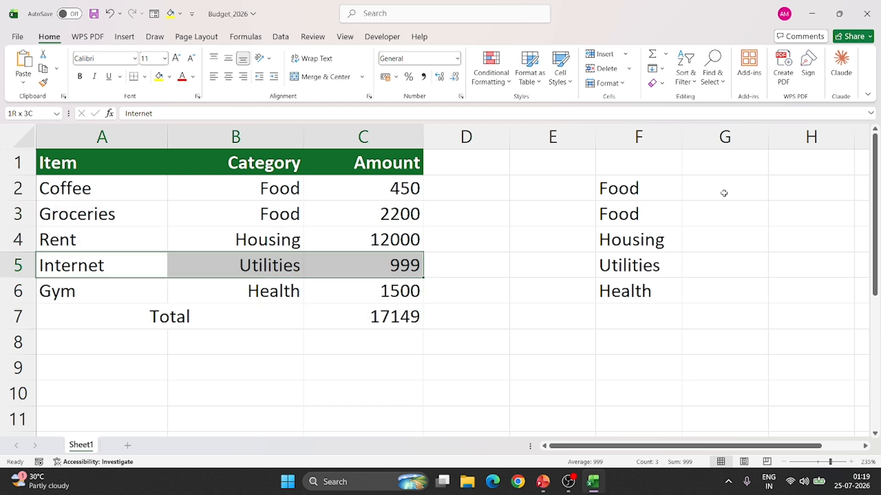
# Extend the selection across to column E and down, and narrow it back to columns A to C as A5:C9.
pyautogui.hotkey('shift', 'Right')
pyautogui.hotkey('shift', 'Right')
pyautogui.hotkey('shift', 'Down')
pyautogui.hotkey('shift', 'Down')
pyautogui.hotkey('shift', 'Down')
pyautogui.hotkey('shift', 'Down')
pyautogui.hotkey('shift', 'Down')
pyautogui.hotkey('shift', 'Down')
pyautogui.hotkey('shift', 'Down')
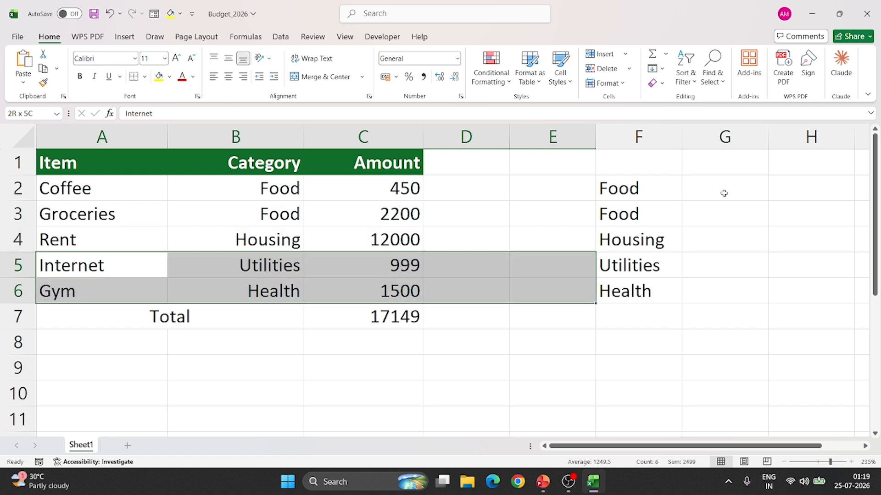
pyautogui.hotkey('shift', 'Up')
pyautogui.hotkey('shift', 'Left')
pyautogui.hotkey('shift', 'Left')
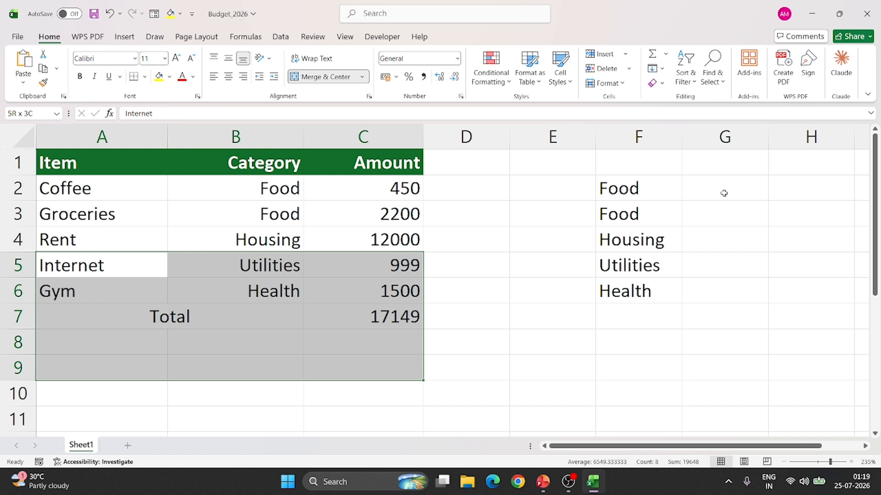
# Extend the selection to the sheet's last row, pull it back to the Total row, and extend it up to the header as A1:C5.
pyautogui.hotkey('ctrl', 'shift', 'Down')
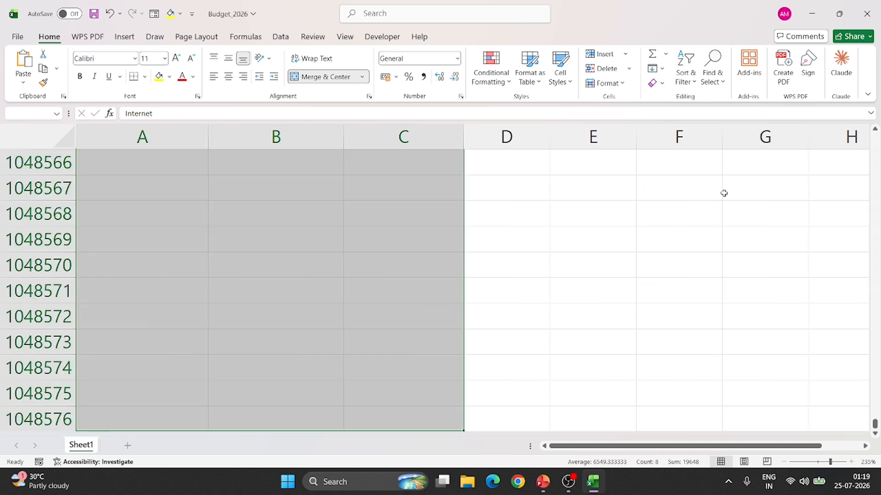
pyautogui.hotkey('ctrl', 'shift', 'Up')
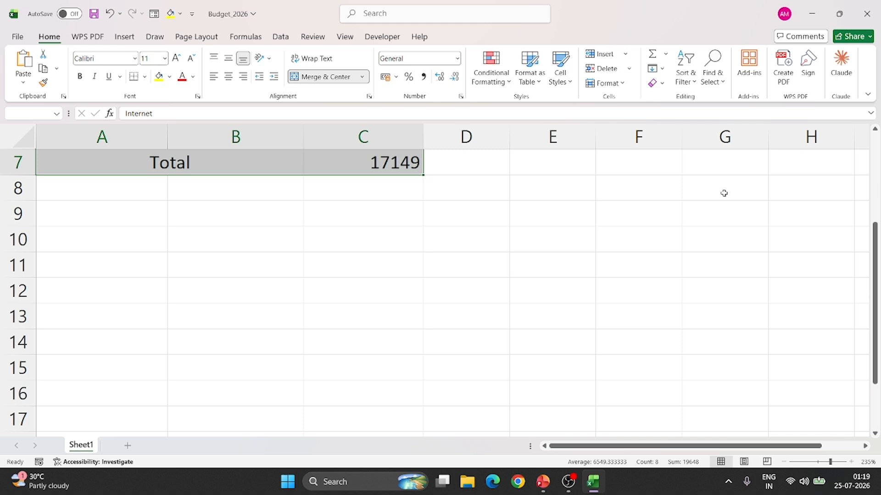
pyautogui.scroll(2, 461, 242)
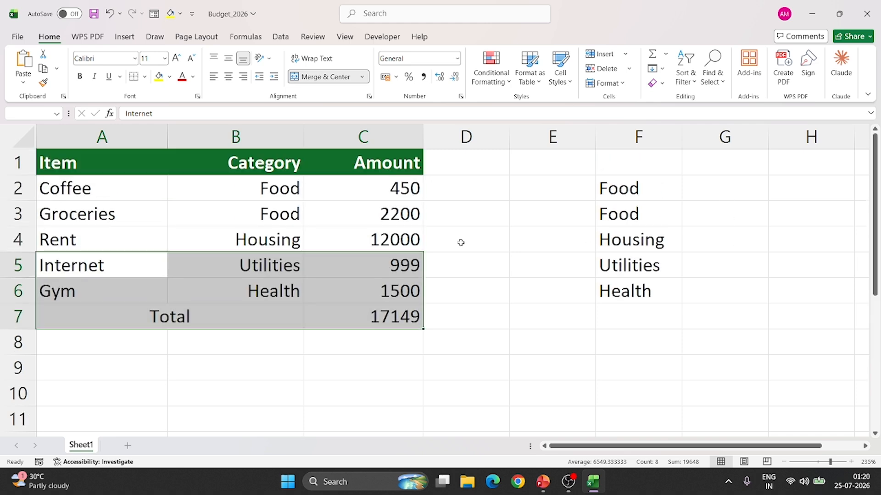
pyautogui.hotkey('ctrl', 'shift', 'Up')
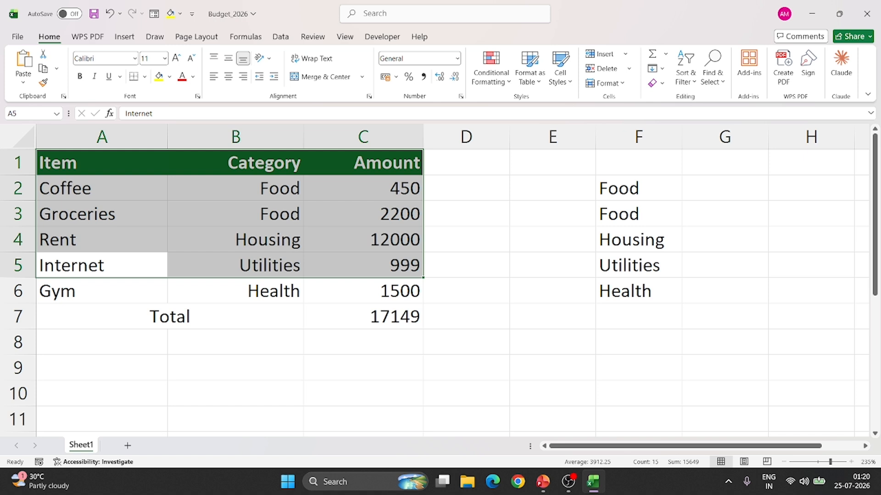
# Move down three screens from A5 to A38 and back up three screens to A5.
pyautogui.press('pagedown')
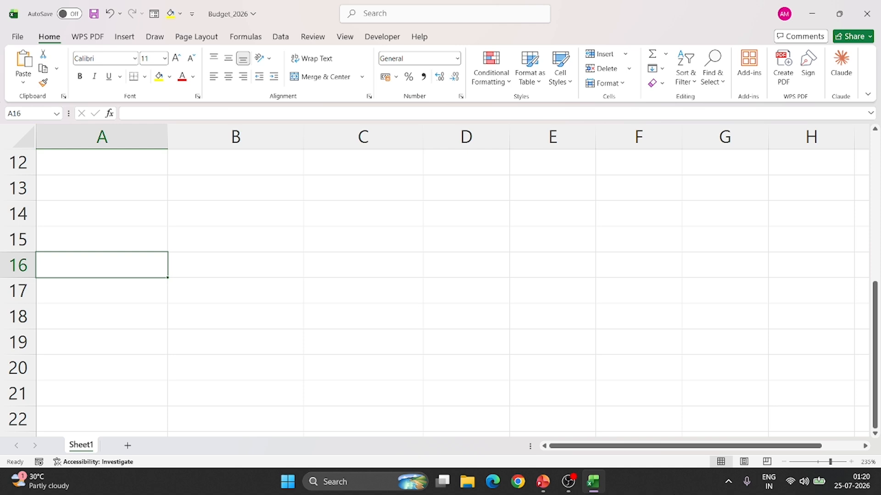
pyautogui.press('pagedown')
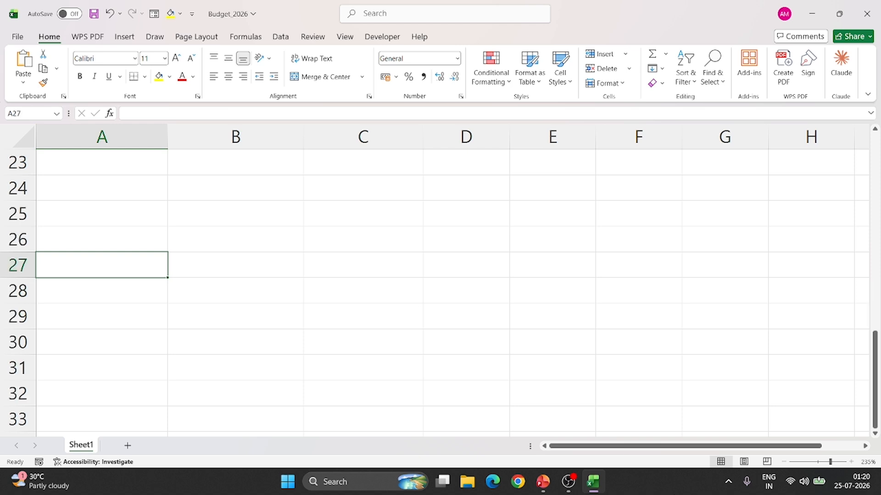
pyautogui.press('pagedown')
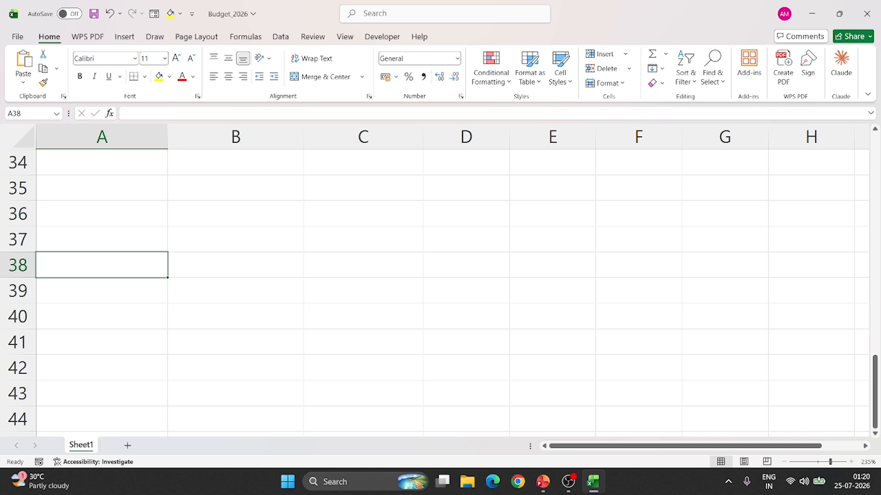
pyautogui.press('pageup')
pyautogui.press('pageup')
pyautogui.press('pageup')
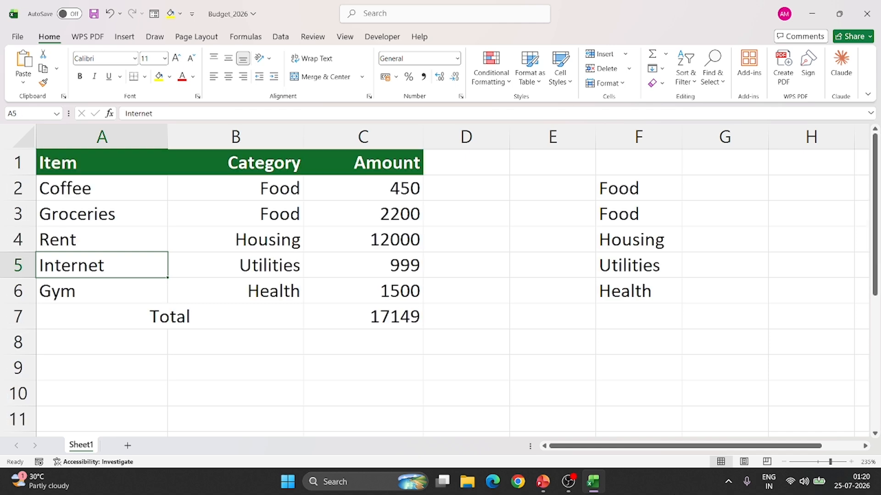
# Check the shortcuts slide, select the entire column D from cell D4 in the workbook, and move to cell F2.
pyautogui.hotkey('alt', 'Tab')
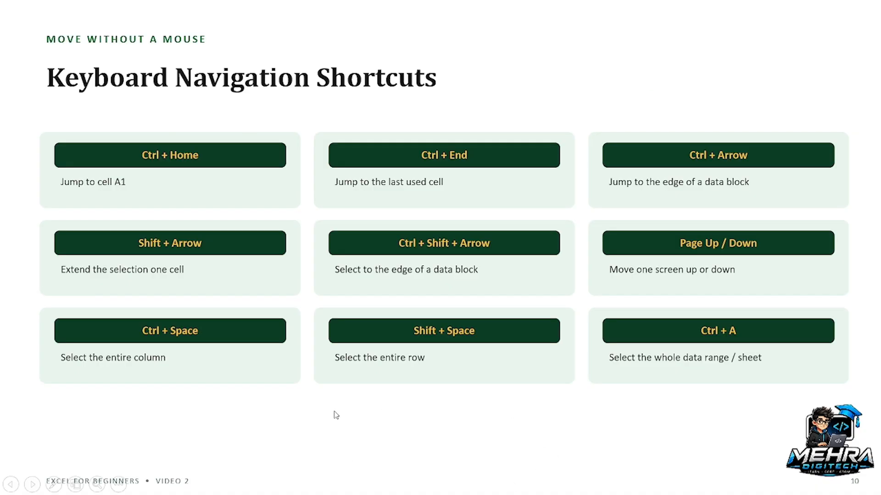
pyautogui.hotkey('alt', 'Tab')
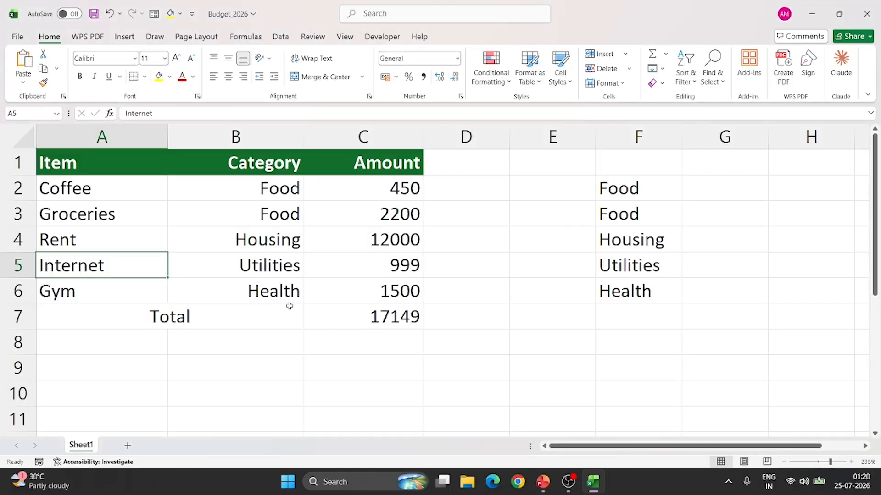
pyautogui.click(462, 242)
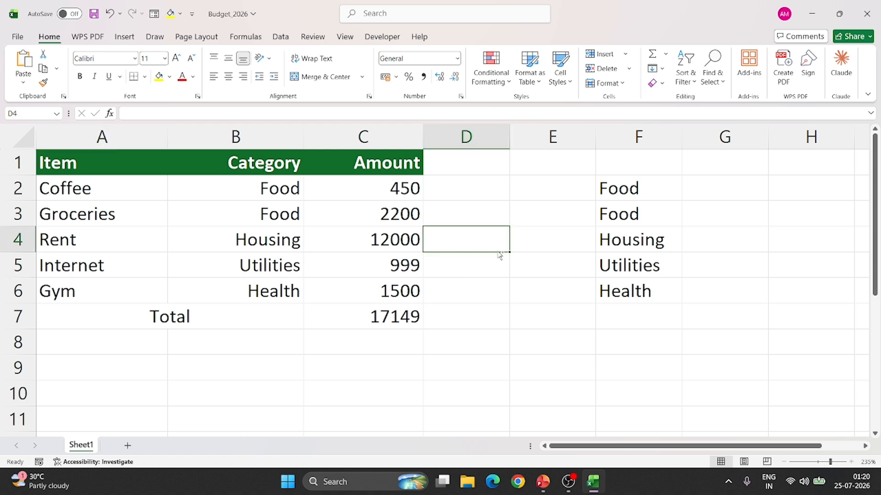
pyautogui.hotkey('ctrl', 'space')
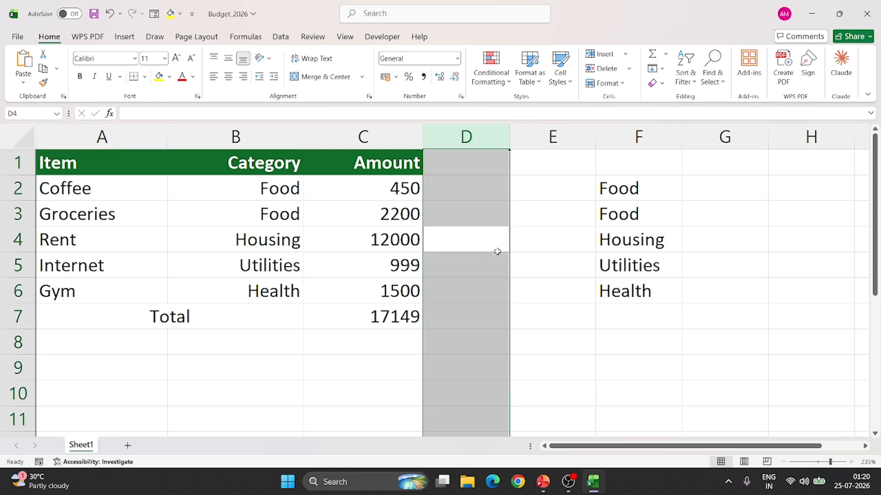
pyautogui.click(644, 177)
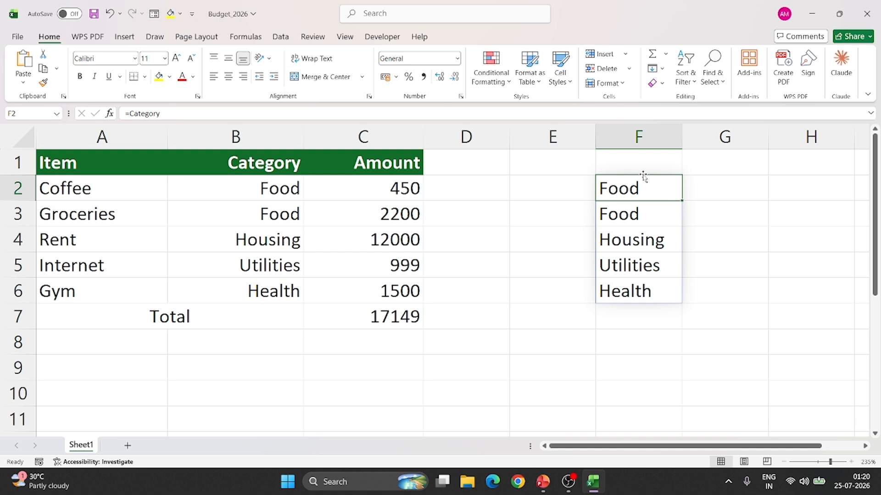
# Clear the contents of the entire column F, check the shortcuts slide, and reselect column F from cell F1.
pyautogui.hotkey('ctrl', 'space')
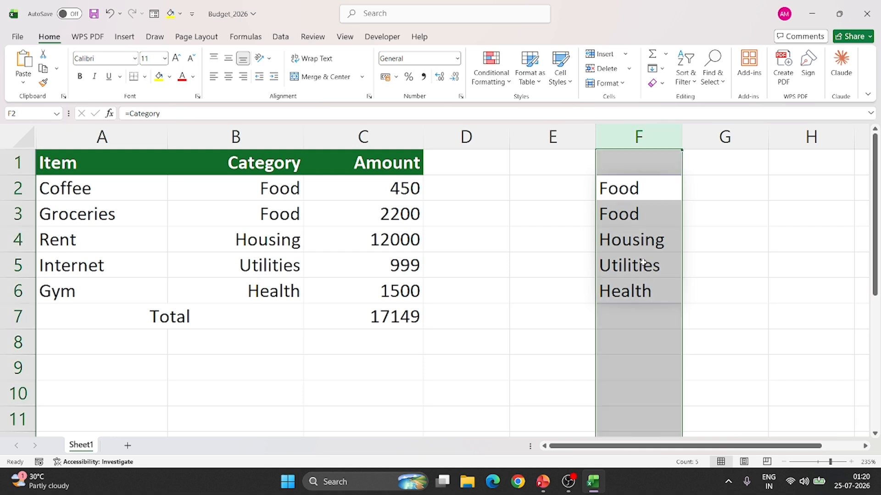
pyautogui.press('Delete')
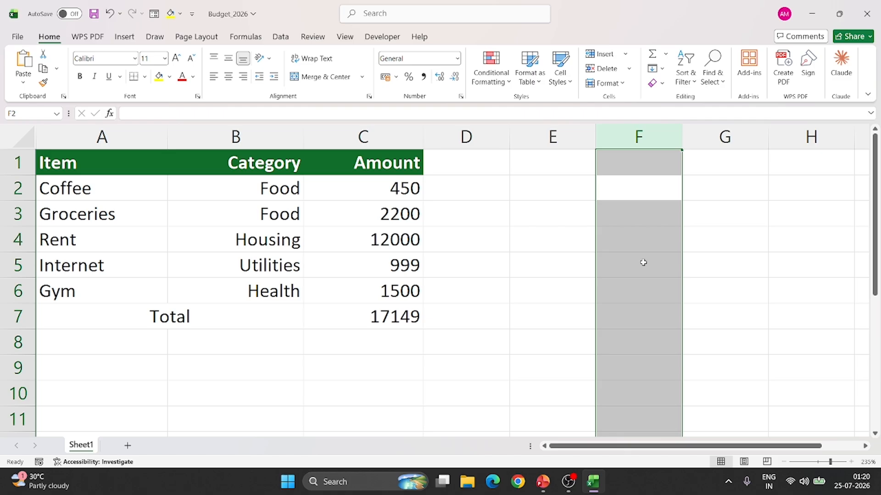
pyautogui.hotkey('alt', 'Tab')
pyautogui.hotkey('alt', 'Tab')
pyautogui.moveTo(631, 165); pyautogui.dragTo(619, 375)
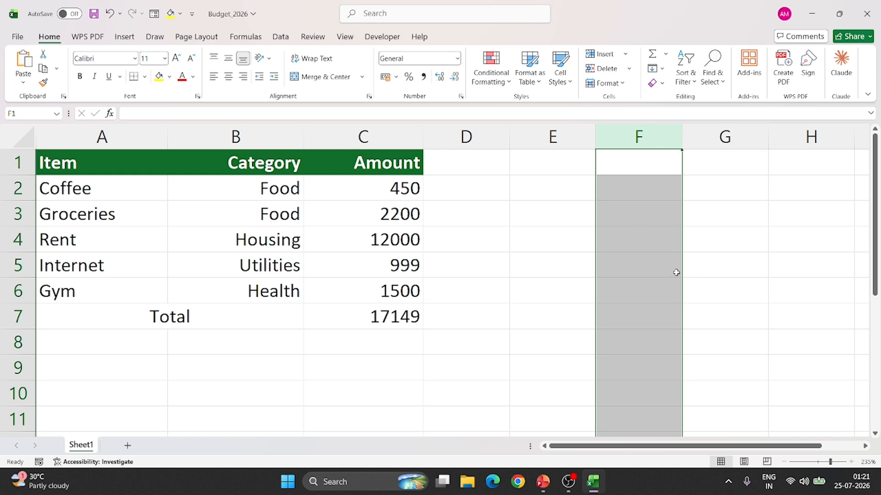
# Check the shortcuts slide and select the entire row 4 in the workbook from cell D4.
pyautogui.hotkey('alt', 'Tab')
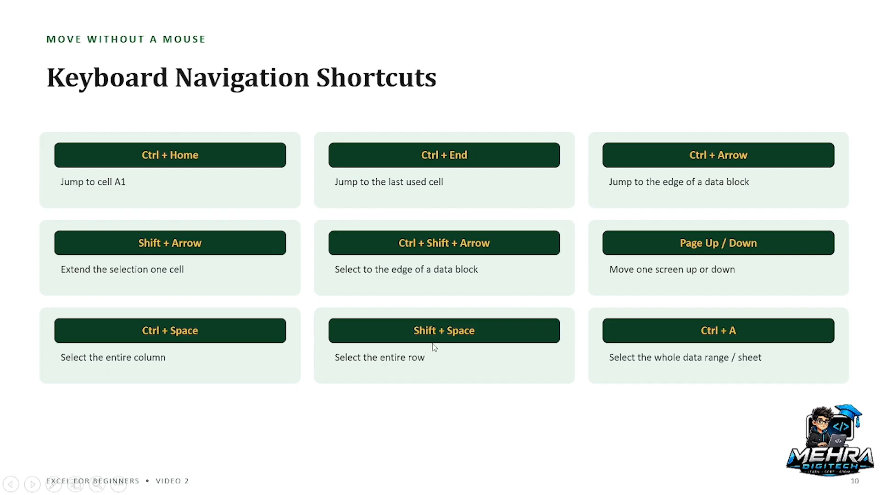
pyautogui.hotkey('alt', 'Tab')
pyautogui.click(482, 238)
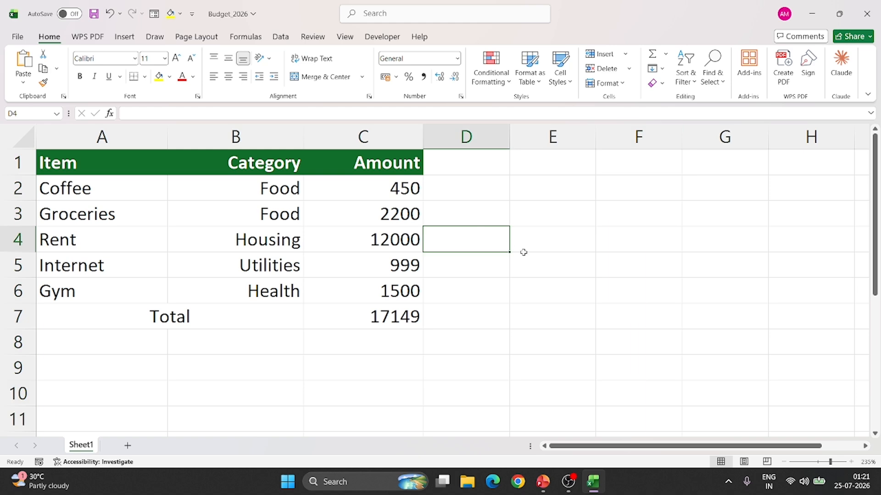
pyautogui.hotkey('shift', 'space')
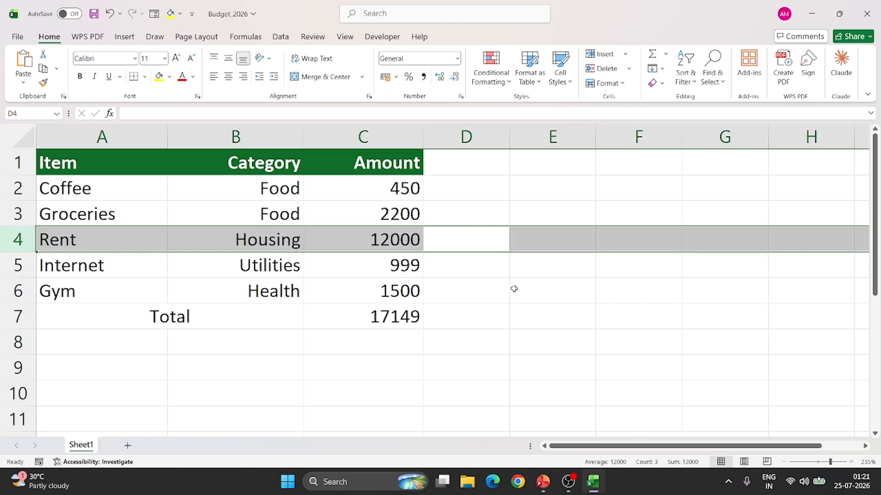
# Select the whole data range from cell B3 in the workbook and advance the slideshow to the What We Covered slide.
pyautogui.hotkey('alt', 'Tab')
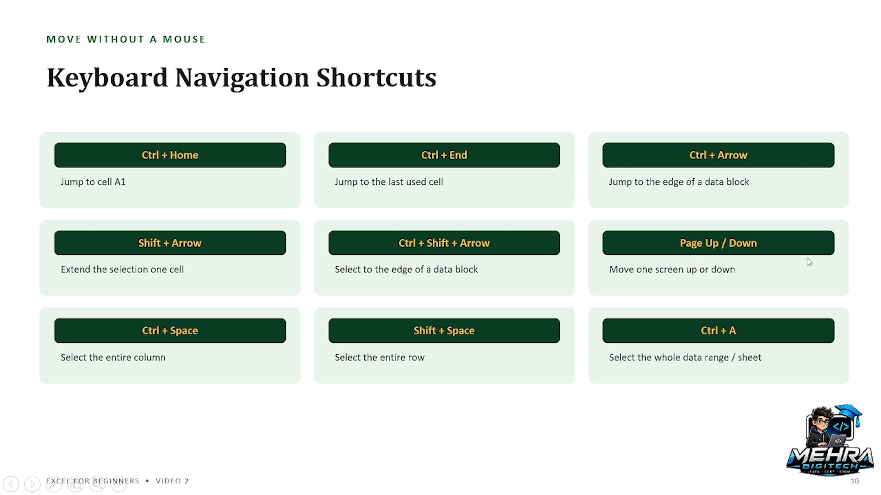
pyautogui.hotkey('alt', 'Tab')
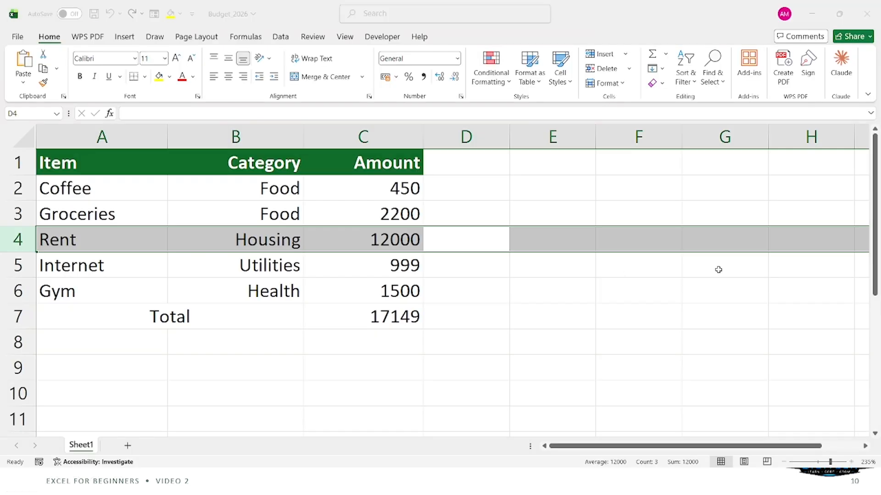
pyautogui.click(281, 224)
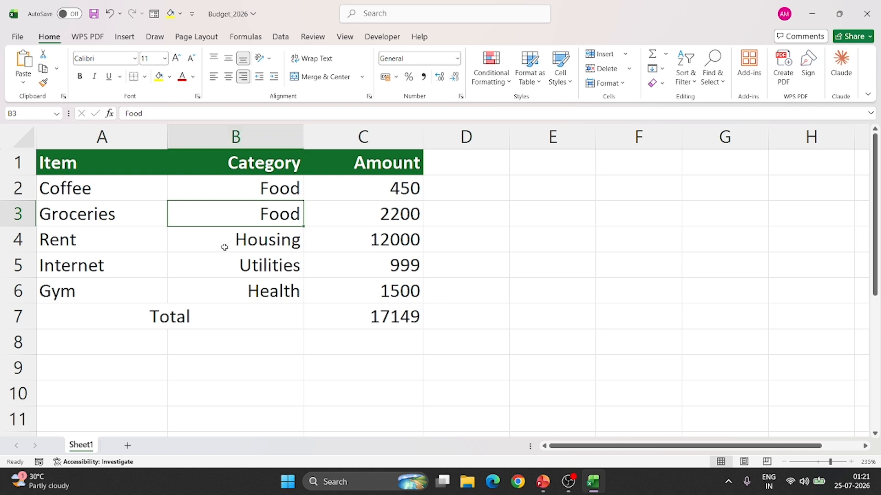
pyautogui.hotkey('ctrl', 'a')
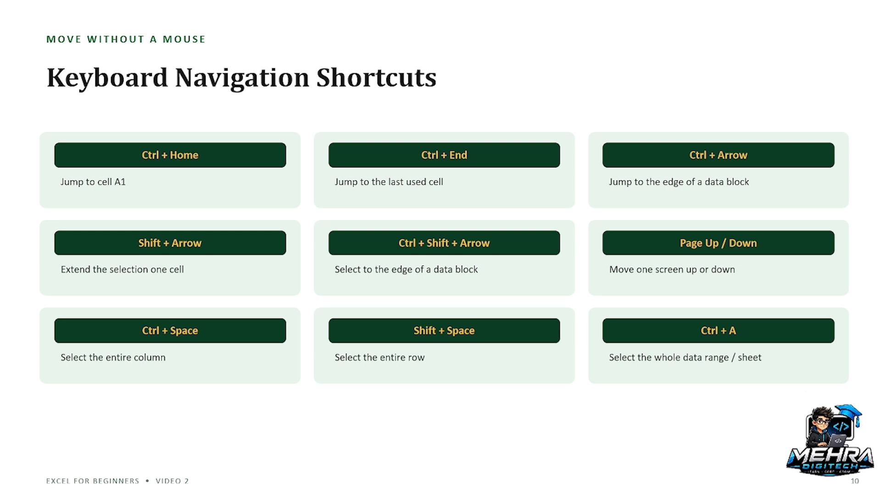
pyautogui.press('Right')
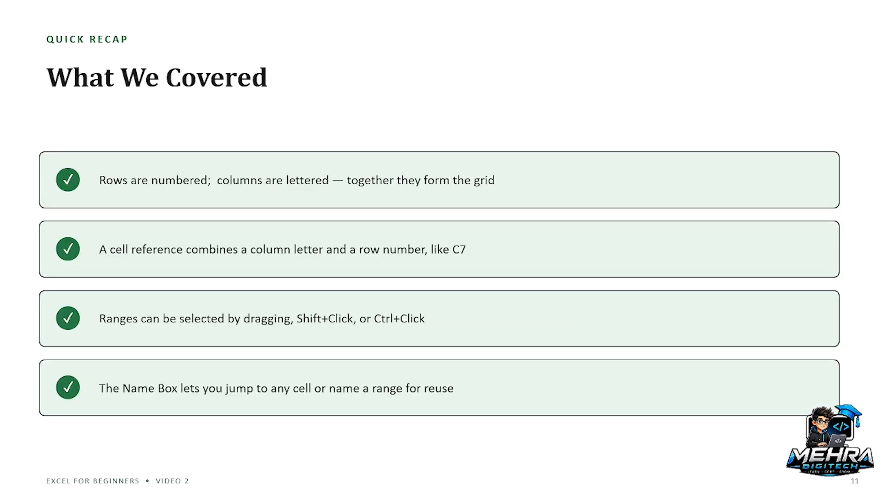